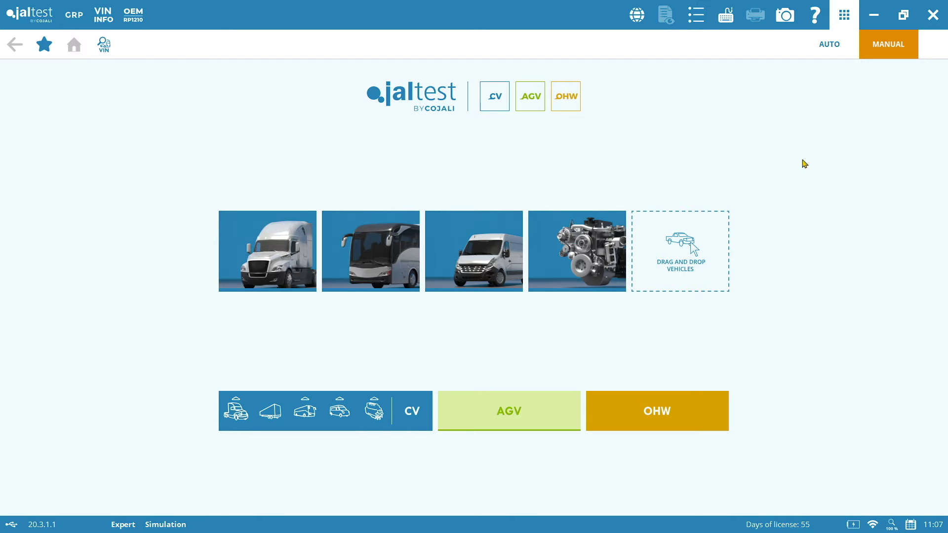
In manual selection, pick BENDIX > Bendix Collision Warning Systems > Wingman Fusion FLC20 and start connecting
{"action": "left_click", "coordinate": [832, 46]}
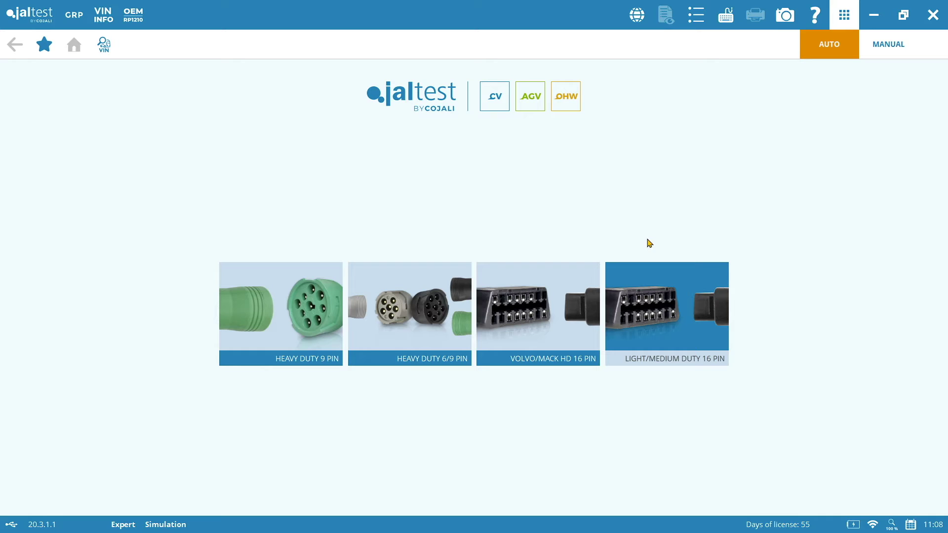
{"action": "left_click", "coordinate": [882, 47]}
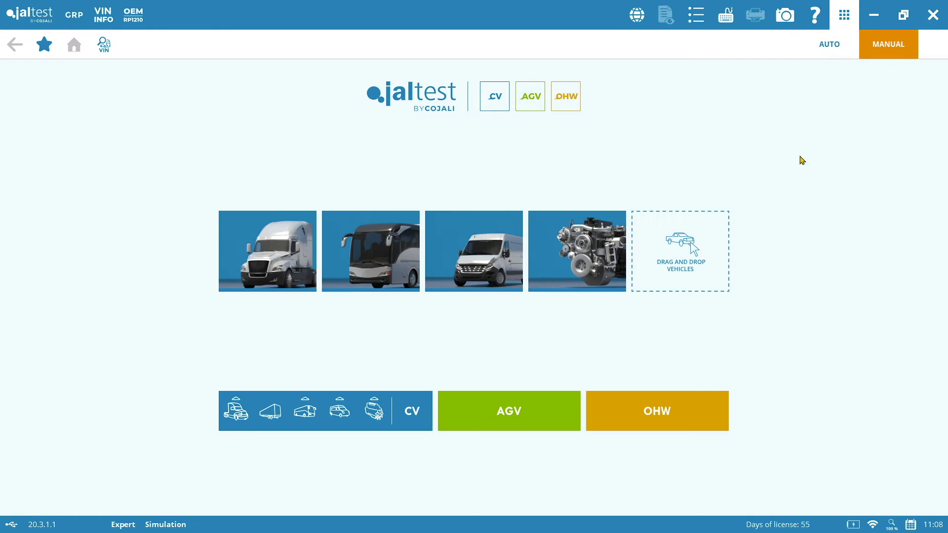
{"action": "left_click", "coordinate": [593, 257]}
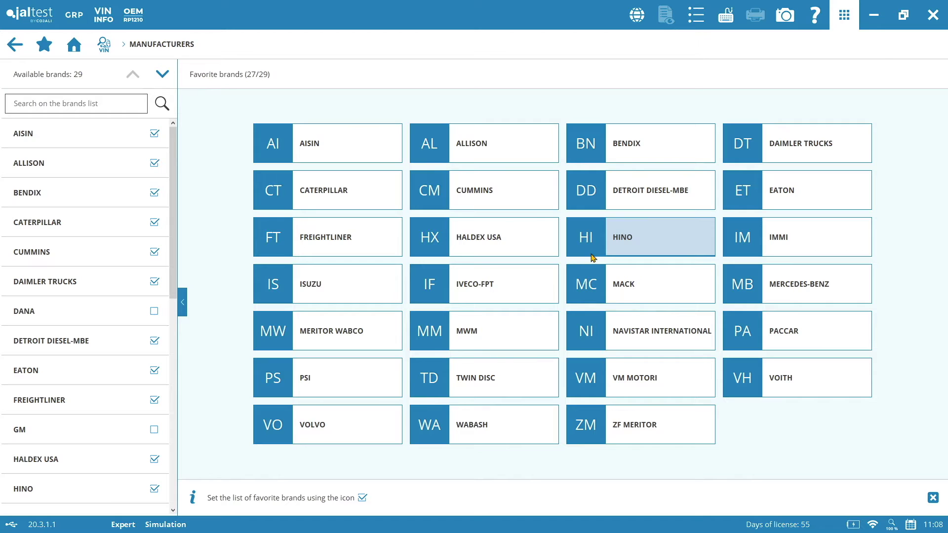
{"action": "left_click", "coordinate": [630, 148]}
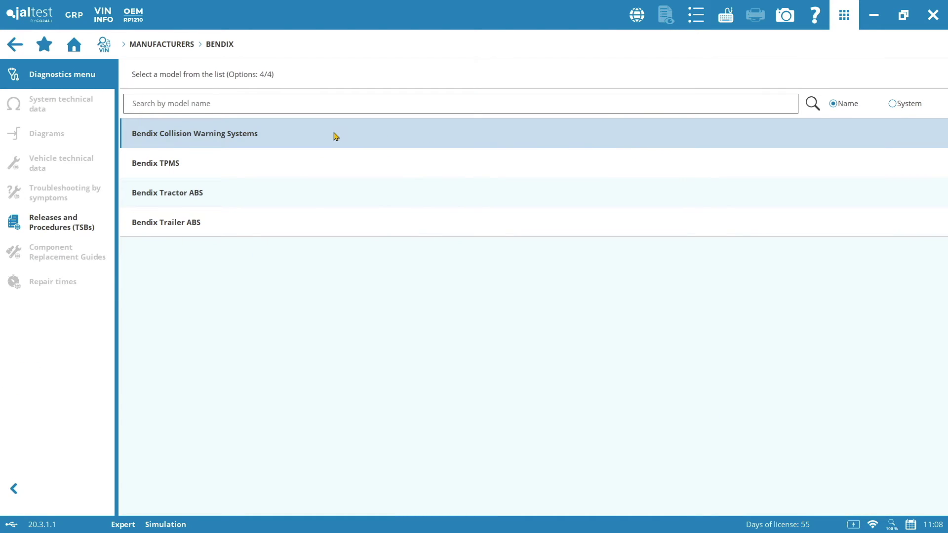
{"action": "left_click", "coordinate": [336, 137]}
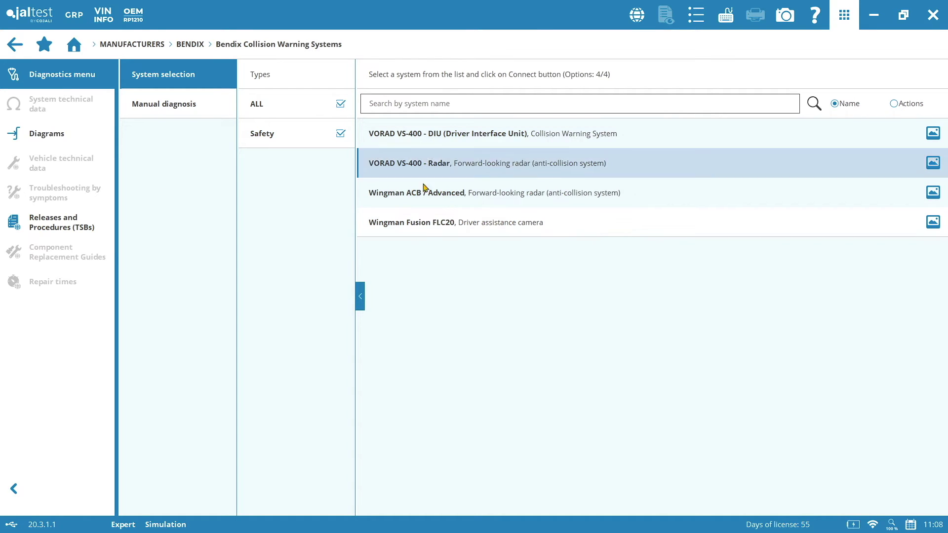
{"action": "left_click", "coordinate": [456, 230]}
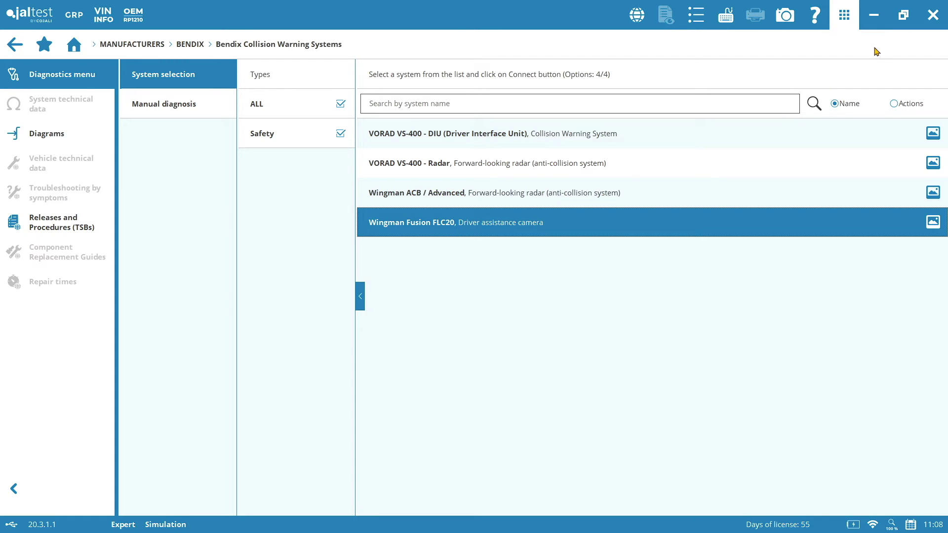
{"action": "left_click", "coordinate": [889, 47]}
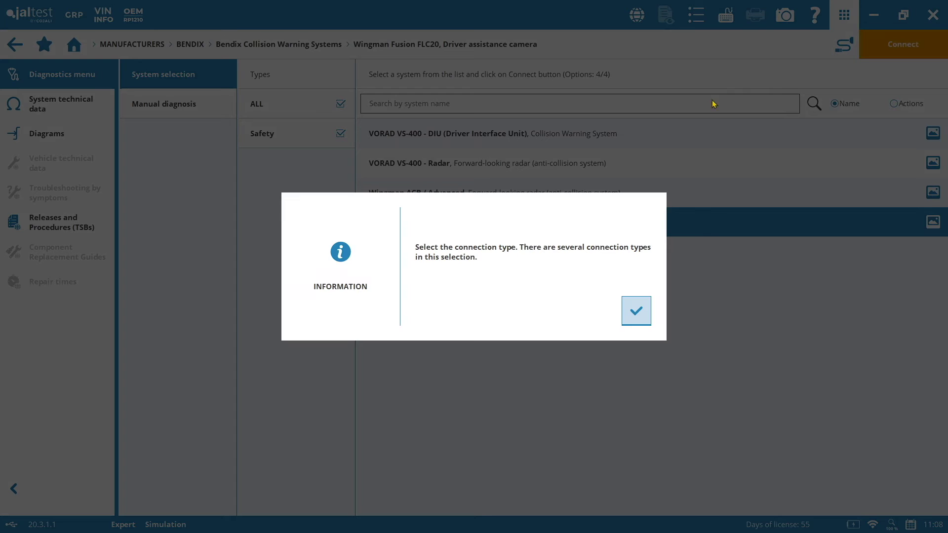
Acknowledge the notice, compare Connections 1–5, and connect through Connection 1 (9-pin connector)
{"action": "left_click", "coordinate": [642, 303]}
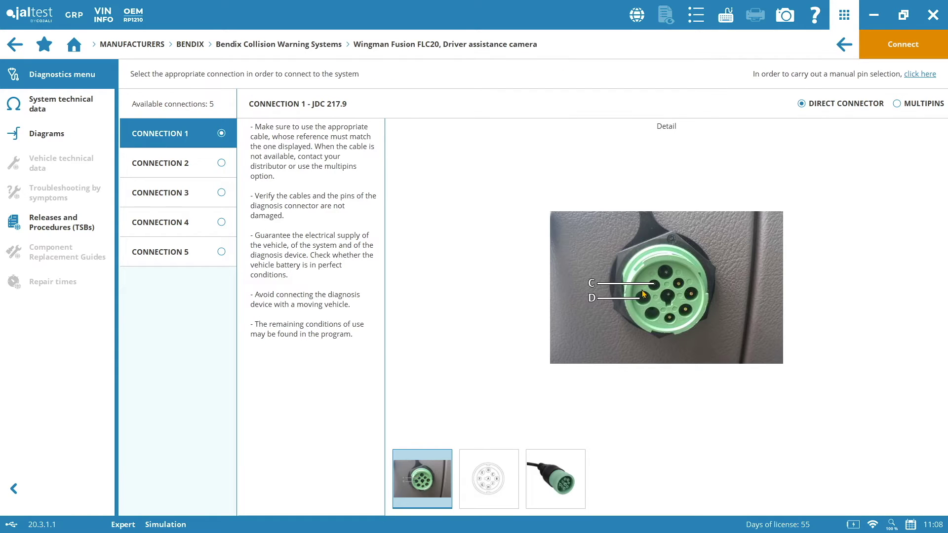
{"action": "left_click", "coordinate": [207, 162]}
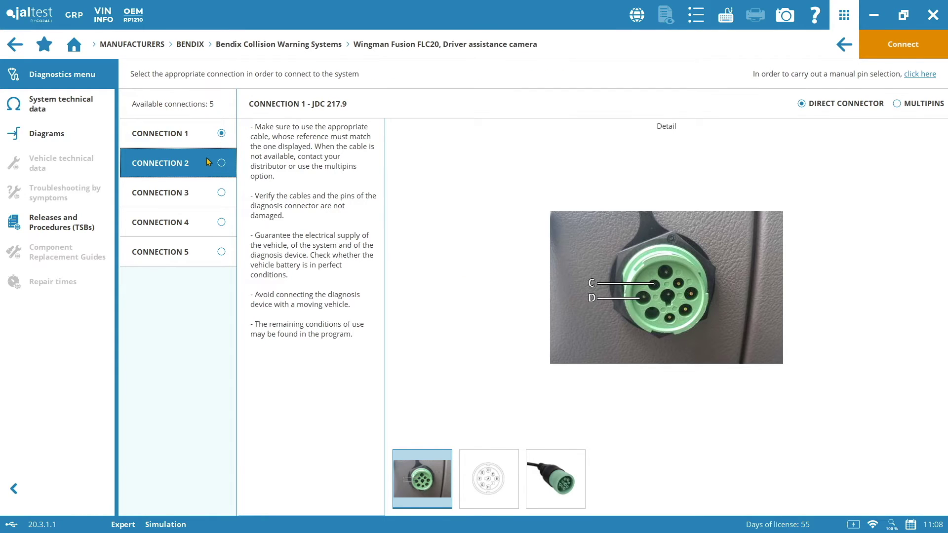
{"action": "left_click", "coordinate": [220, 163]}
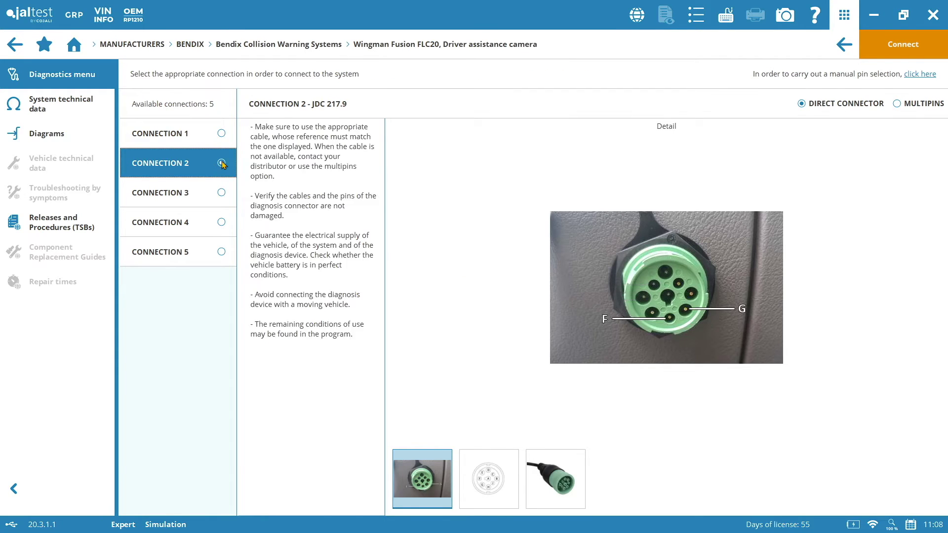
{"action": "left_click", "coordinate": [220, 195]}
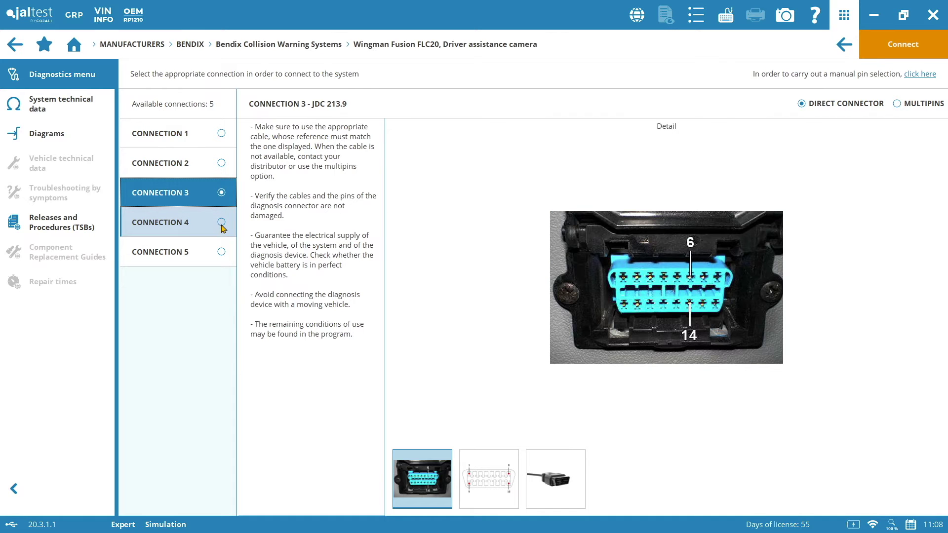
{"action": "left_click", "coordinate": [222, 225]}
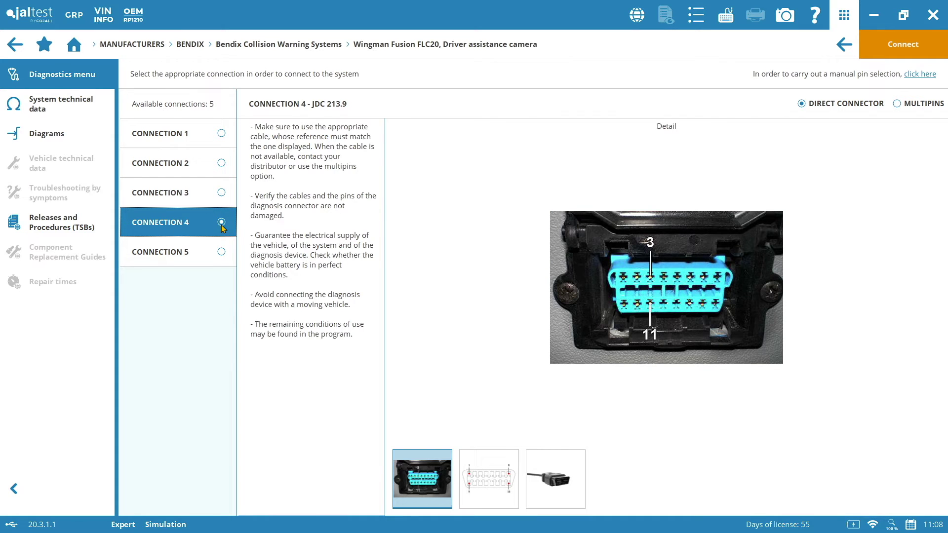
{"action": "left_click", "coordinate": [221, 252]}
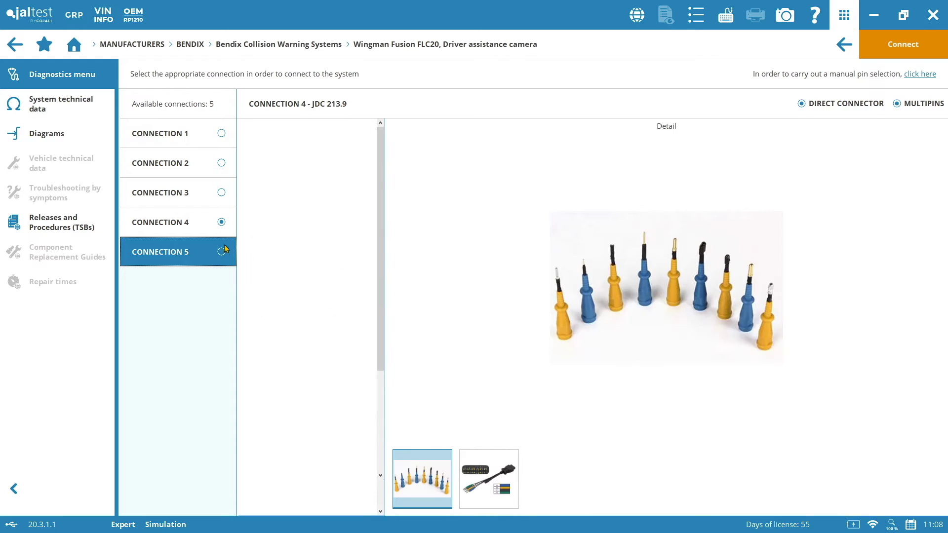
{"action": "left_click", "coordinate": [222, 134]}
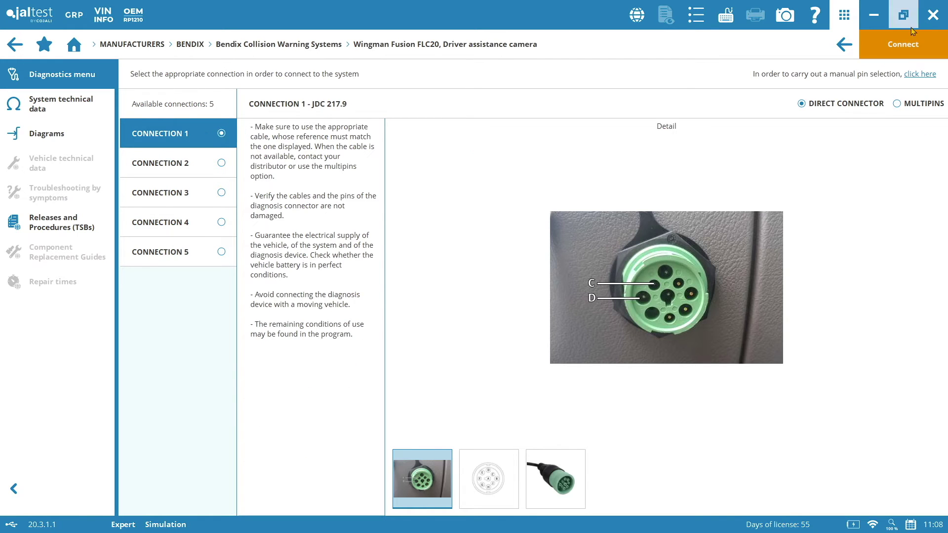
{"action": "left_click", "coordinate": [903, 44]}
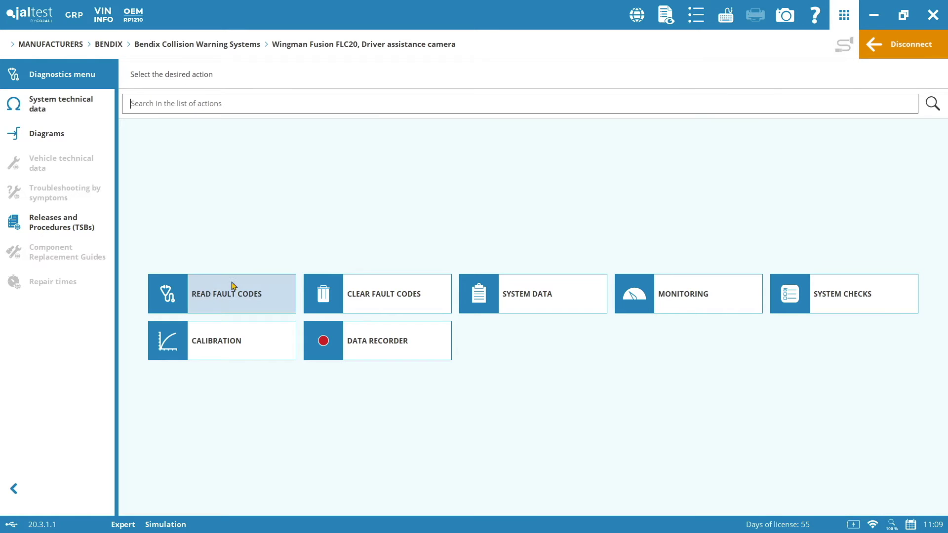
Open the camera installation procedure from Releases and Procedures (TSBs)
{"action": "left_click", "coordinate": [67, 220]}
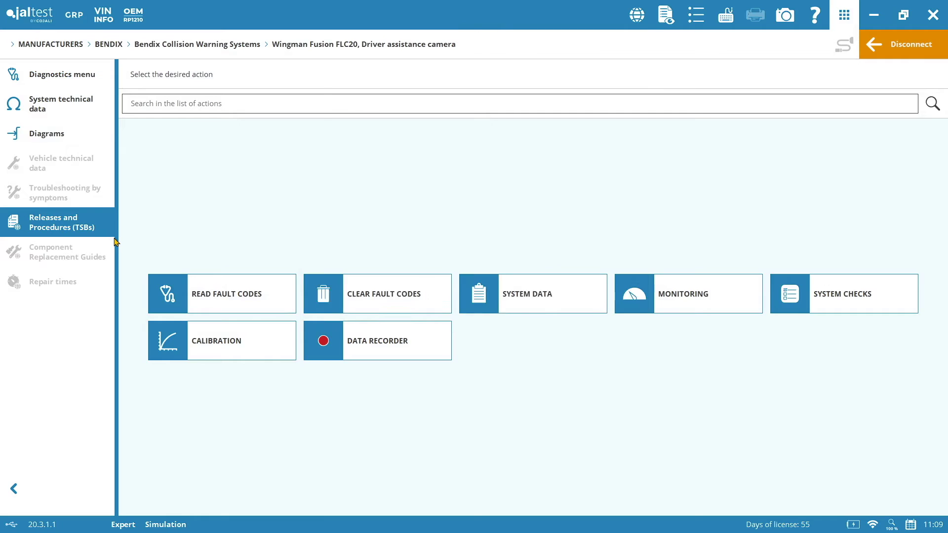
{"action": "left_click", "coordinate": [113, 241]}
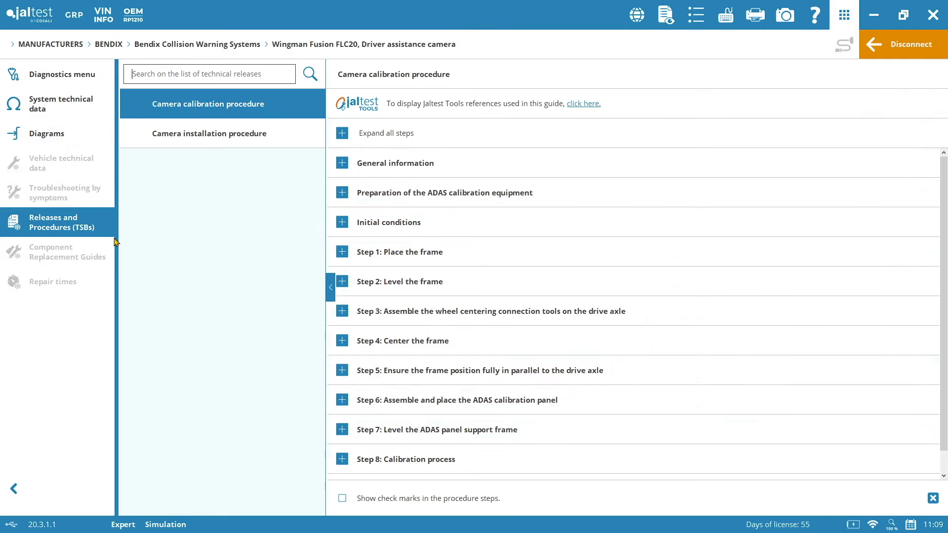
{"action": "left_click", "coordinate": [237, 134]}
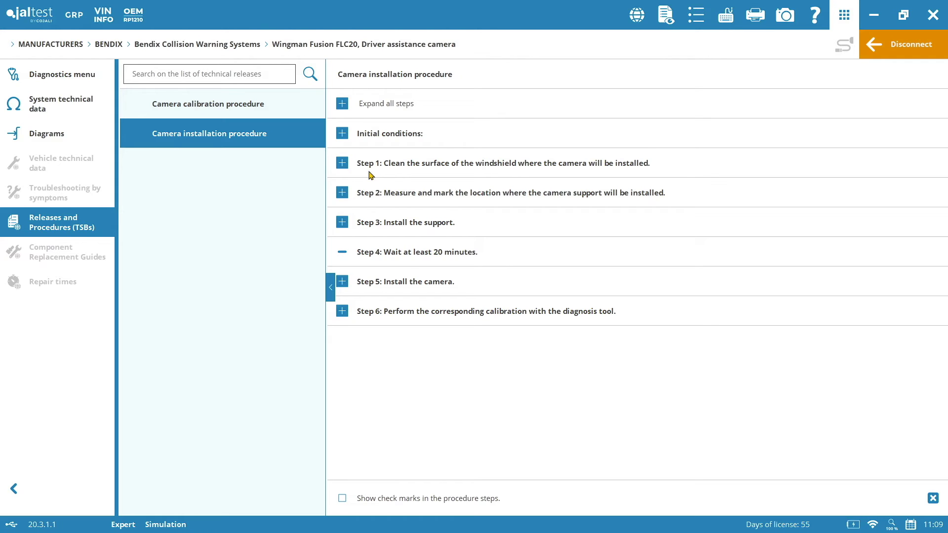
Expand Step 2 and enlarge the brand-by-model support measurement table, then close it
{"action": "left_click", "coordinate": [343, 192]}
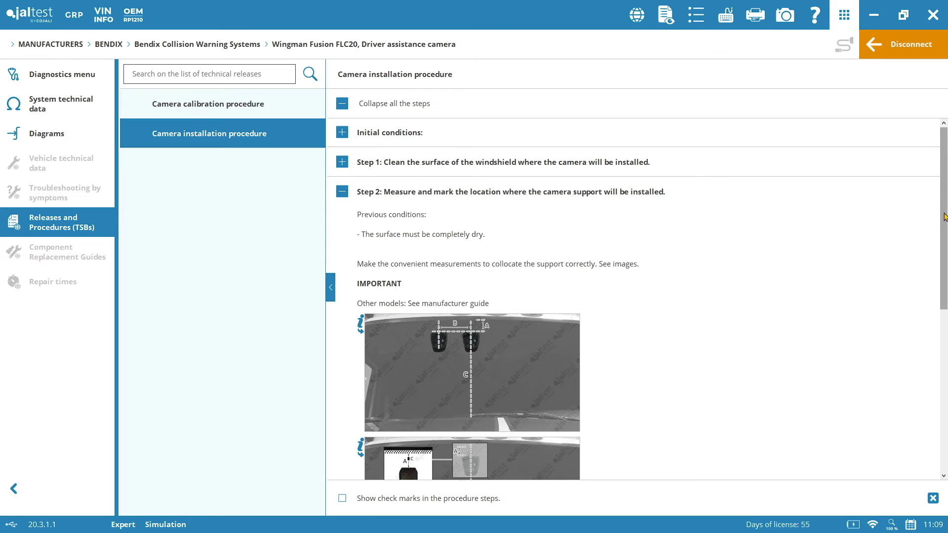
{"action": "left_click_drag", "start_coordinate": [944, 216], "coordinate": [933, 318]}
{"action": "left_click", "coordinate": [547, 399]}
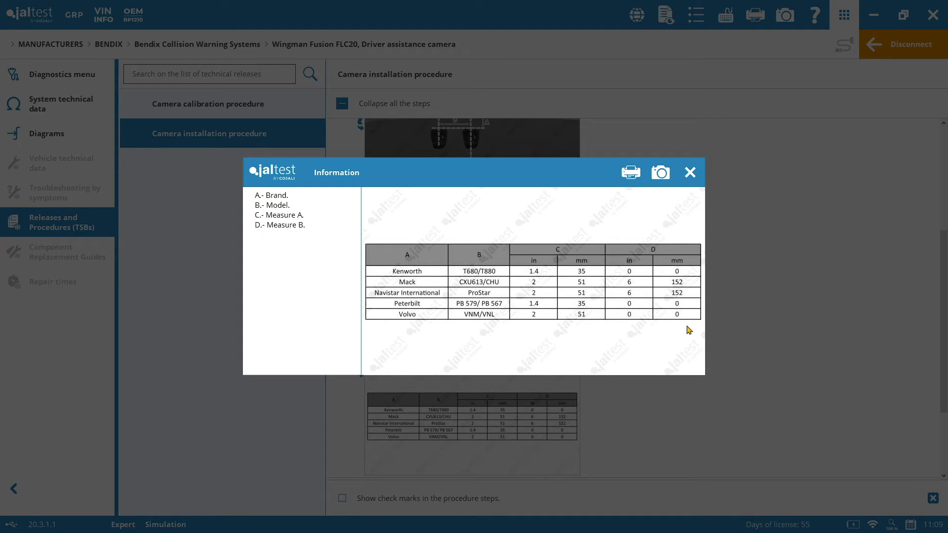
{"action": "left_click", "coordinate": [690, 172]}
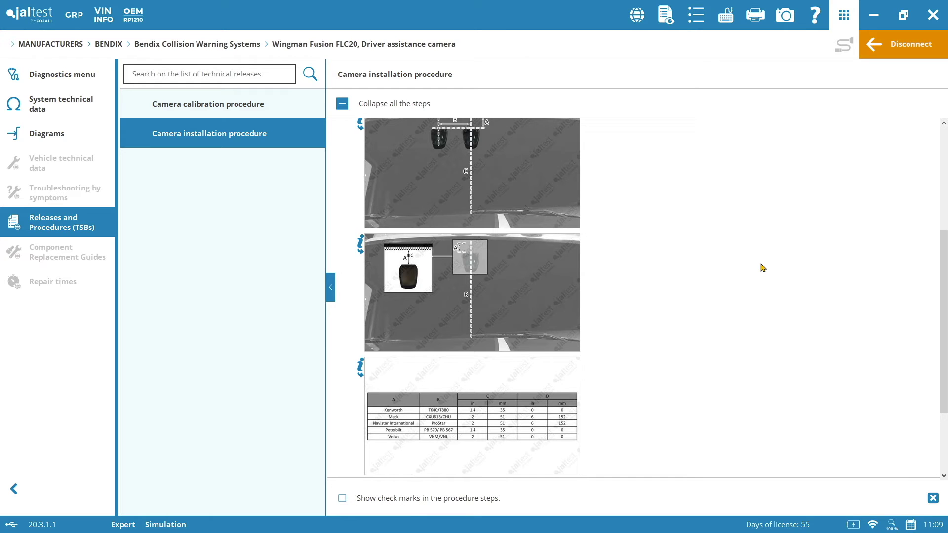
{"action": "left_click", "coordinate": [290, 104]}
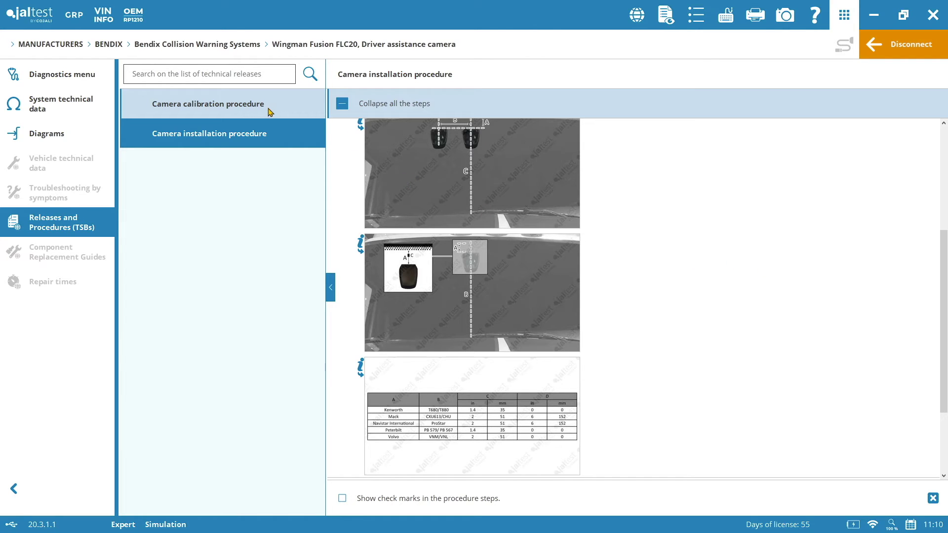
Open the Camera calibration procedure, expanding then collapsing Step 8 so Steps 1–9 show collapsed
{"action": "left_click", "coordinate": [269, 106]}
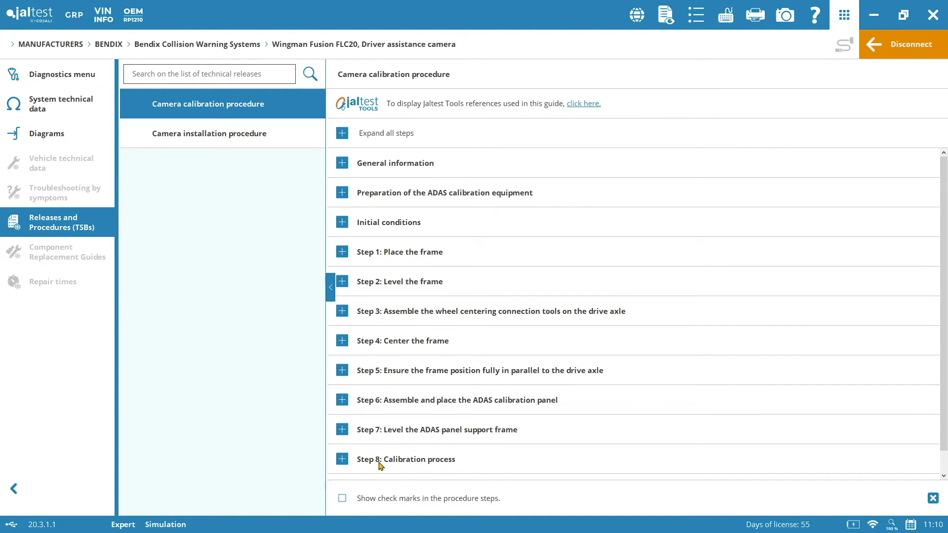
{"action": "left_click", "coordinate": [341, 458]}
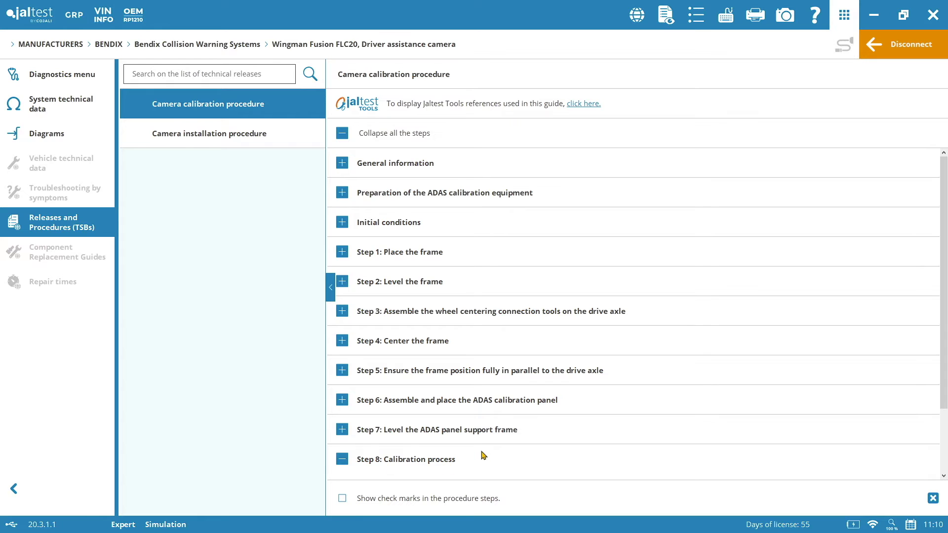
{"action": "scroll", "coordinate": [483, 448], "scroll_direction": "down", "scroll_amount": 2}
{"action": "scroll", "coordinate": [484, 448], "scroll_direction": "down", "scroll_amount": 1}
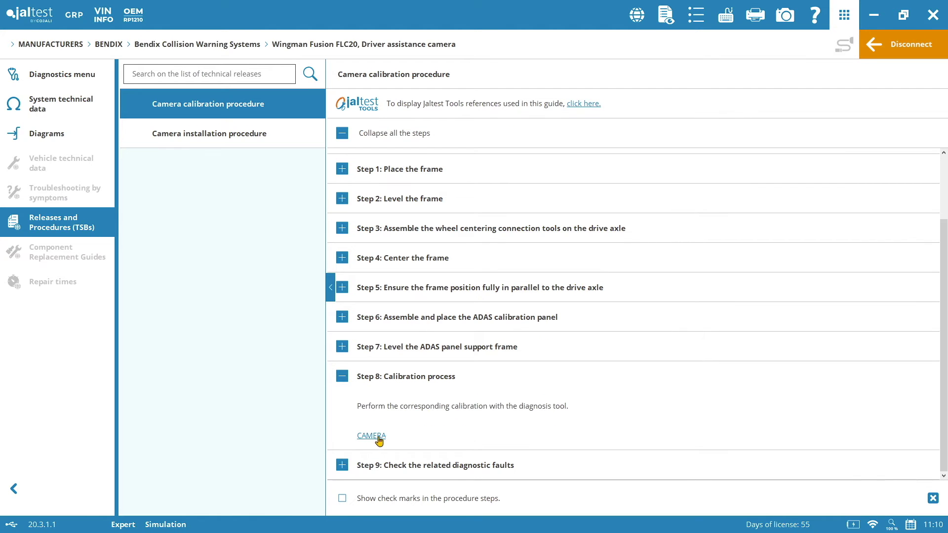
{"action": "left_click", "coordinate": [341, 380]}
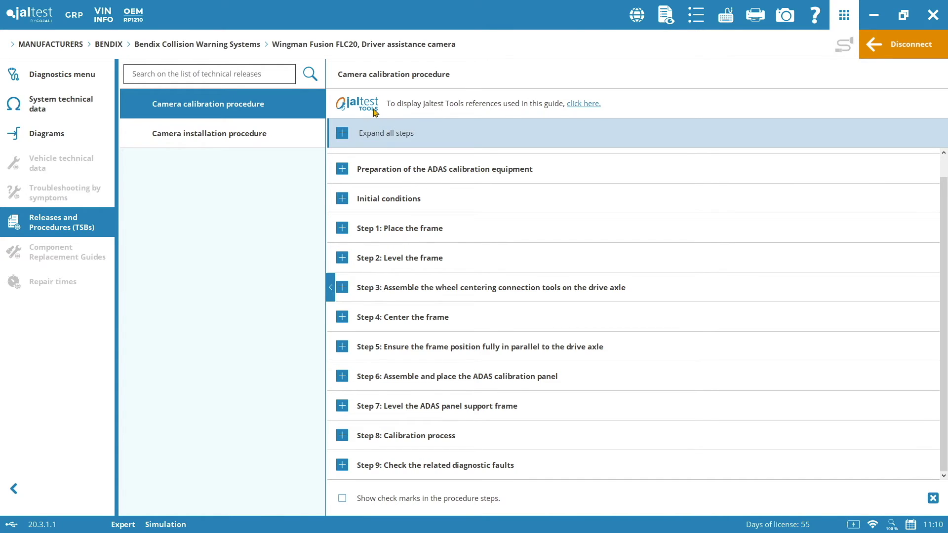
{"action": "left_click", "coordinate": [577, 105]}
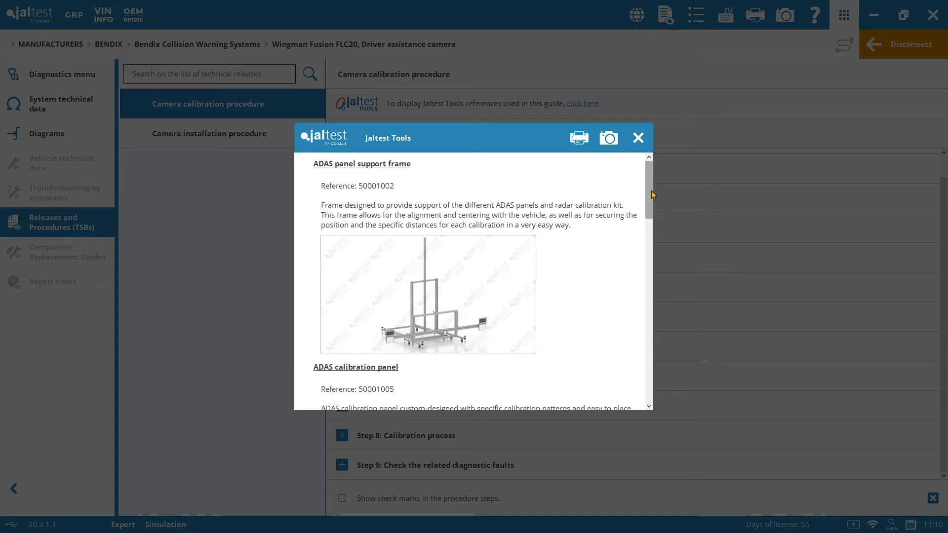
{"action": "left_click_drag", "start_coordinate": [652, 194], "coordinate": [642, 228]}
{"action": "left_click", "coordinate": [637, 138]}
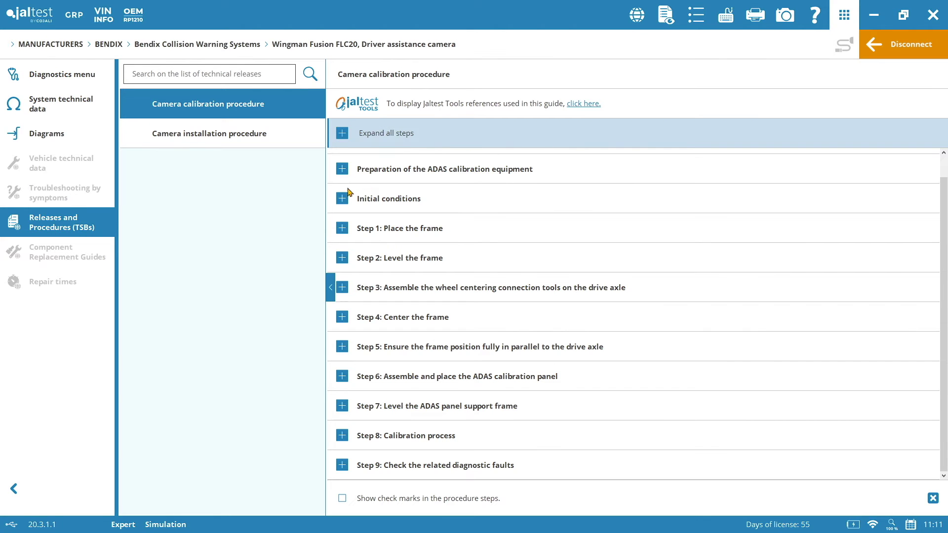
Expand the General information, ADAS equipment preparation and Initial conditions sections
{"action": "scroll", "coordinate": [344, 190], "scroll_direction": "up", "scroll_amount": 1}
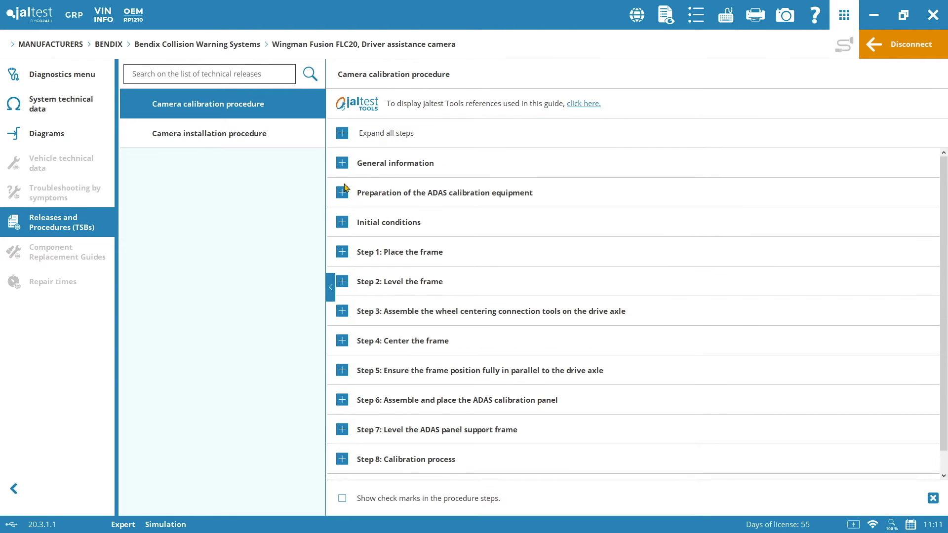
{"action": "left_click", "coordinate": [342, 163]}
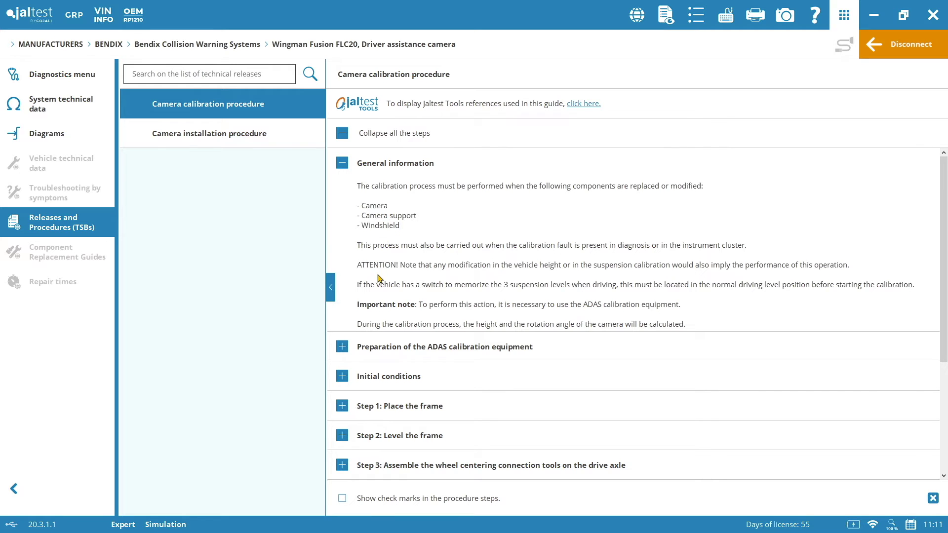
{"action": "left_click", "coordinate": [341, 347]}
{"action": "scroll", "coordinate": [349, 351], "scroll_direction": "down", "scroll_amount": 1}
{"action": "scroll", "coordinate": [348, 352], "scroll_direction": "down", "scroll_amount": 3}
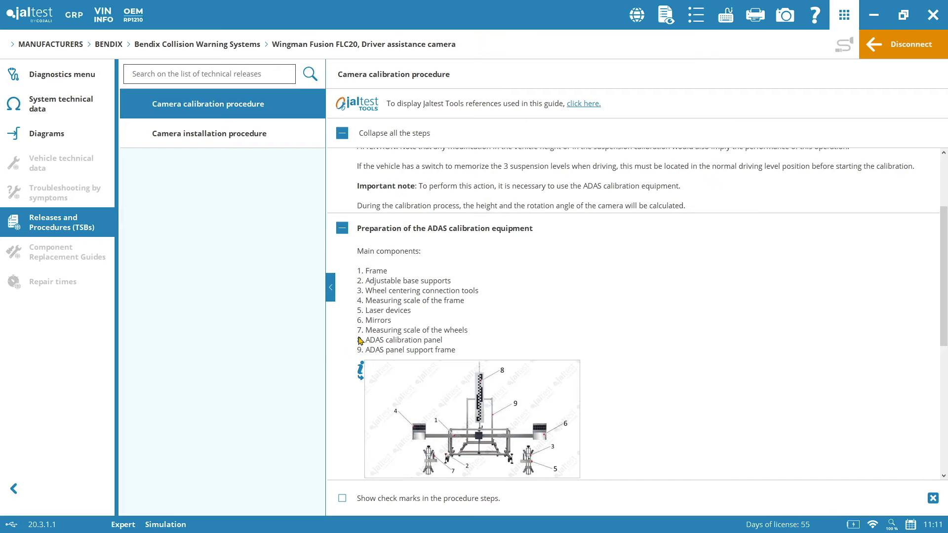
{"action": "scroll", "coordinate": [835, 329], "scroll_direction": "down", "scroll_amount": 3}
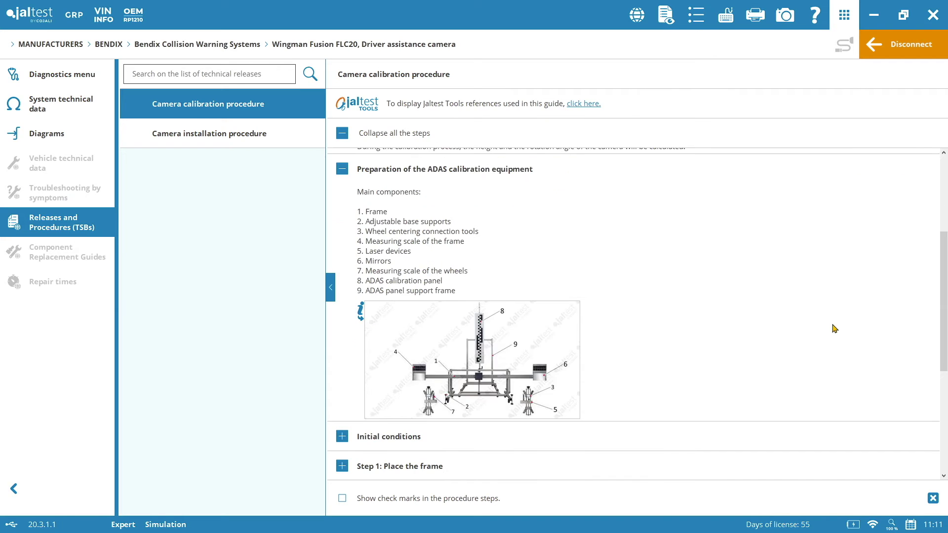
{"action": "scroll", "coordinate": [835, 329], "scroll_direction": "down", "scroll_amount": 1}
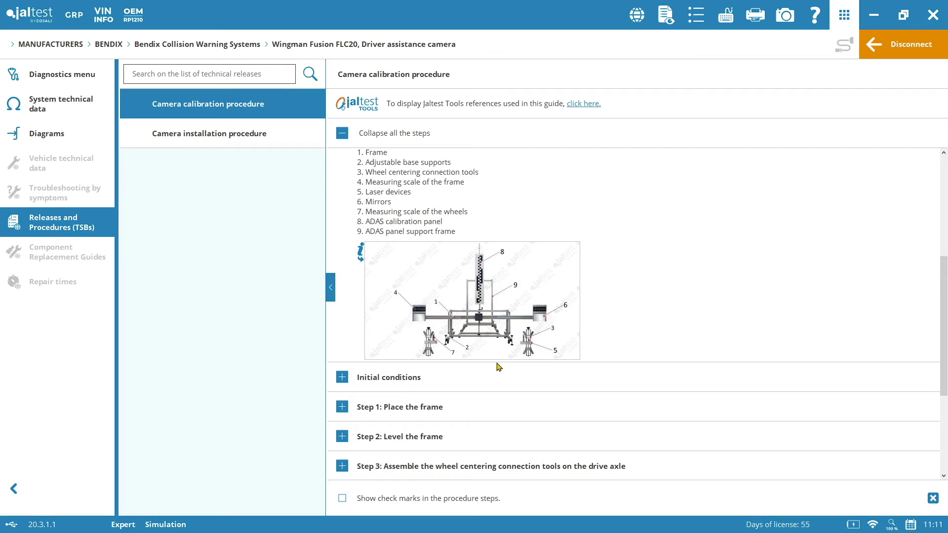
{"action": "left_click", "coordinate": [344, 379]}
{"action": "scroll", "coordinate": [344, 381], "scroll_direction": "down", "scroll_amount": 1}
{"action": "scroll", "coordinate": [344, 381], "scroll_direction": "down", "scroll_amount": 3}
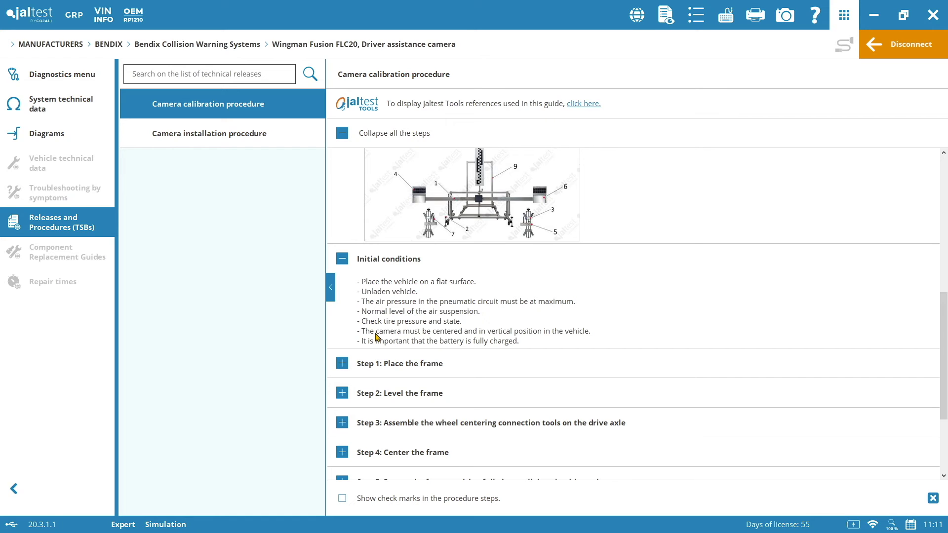
Expand Steps 1–3: placing the frame, levelling it, and the wheel centering tool
{"action": "left_click", "coordinate": [343, 367]}
{"action": "scroll", "coordinate": [344, 372], "scroll_direction": "down", "scroll_amount": 3}
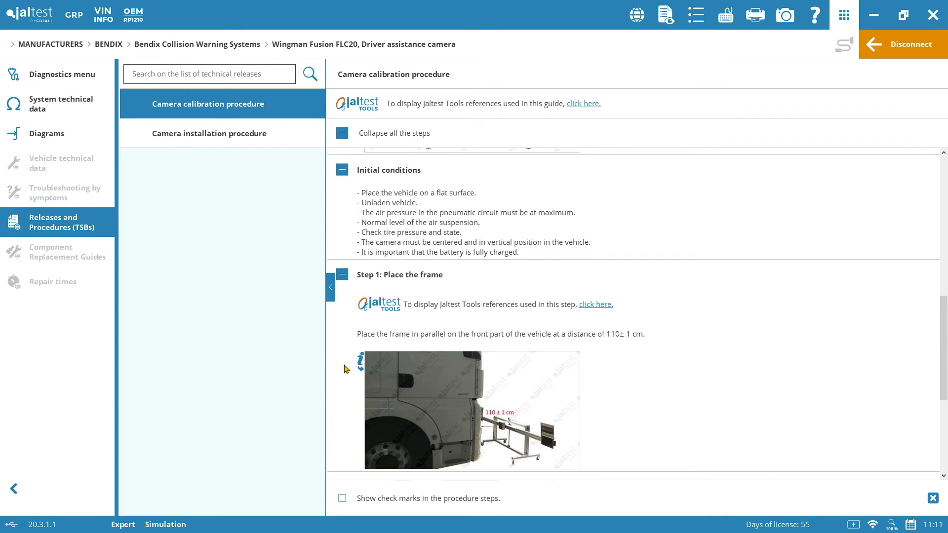
{"action": "scroll", "coordinate": [345, 370], "scroll_direction": "down", "scroll_amount": 2}
{"action": "scroll", "coordinate": [344, 368], "scroll_direction": "down", "scroll_amount": 2}
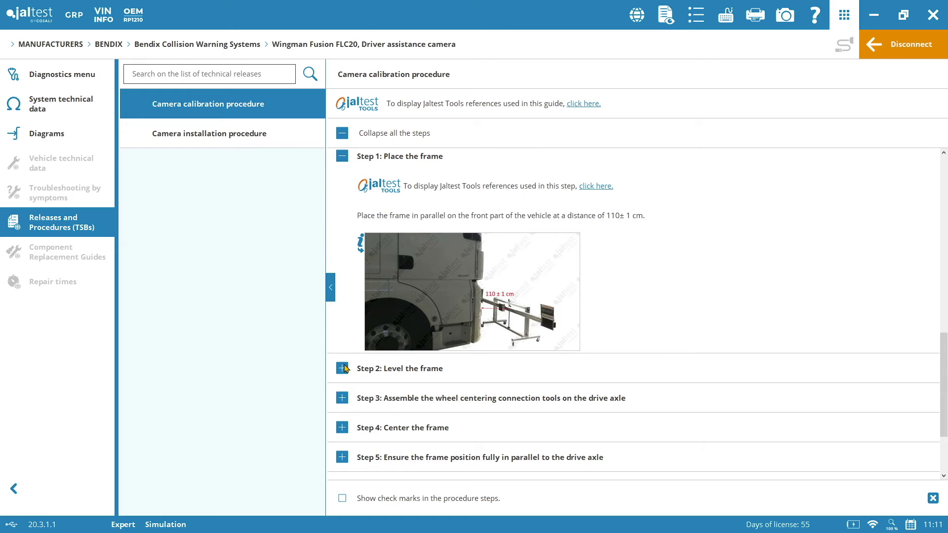
{"action": "scroll", "coordinate": [344, 367], "scroll_direction": "down", "scroll_amount": 1}
{"action": "left_click", "coordinate": [342, 337]}
{"action": "scroll", "coordinate": [360, 367], "scroll_direction": "down", "scroll_amount": 2}
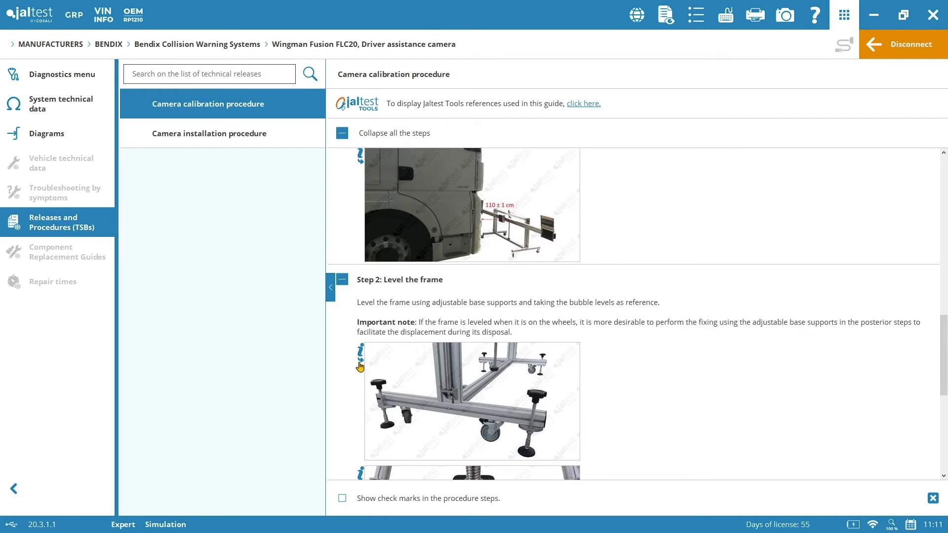
{"action": "scroll", "coordinate": [360, 367], "scroll_direction": "down", "scroll_amount": 4}
{"action": "scroll", "coordinate": [360, 367], "scroll_direction": "down", "scroll_amount": 3}
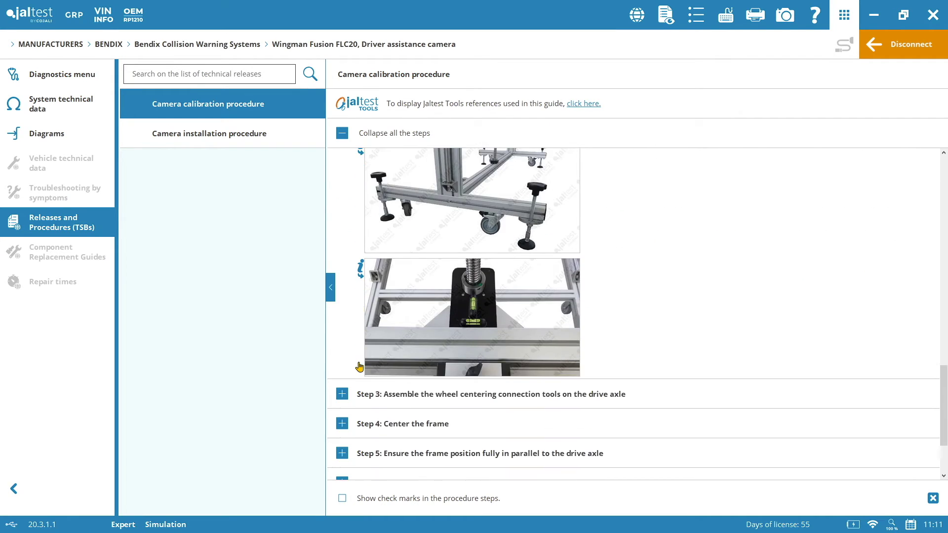
{"action": "scroll", "coordinate": [360, 367], "scroll_direction": "down", "scroll_amount": 2}
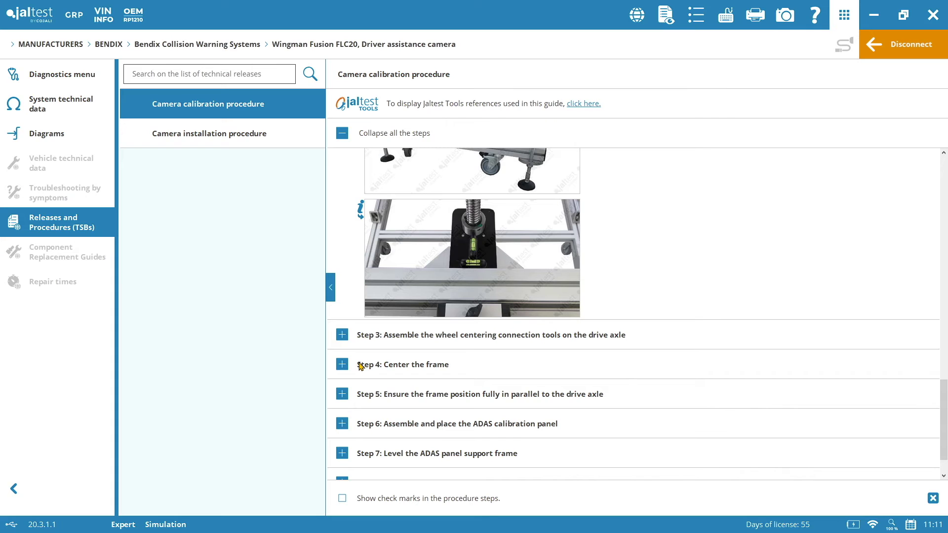
{"action": "left_click", "coordinate": [342, 335]}
{"action": "scroll", "coordinate": [349, 355], "scroll_direction": "down", "scroll_amount": 1}
{"action": "scroll", "coordinate": [349, 354], "scroll_direction": "down", "scroll_amount": 4}
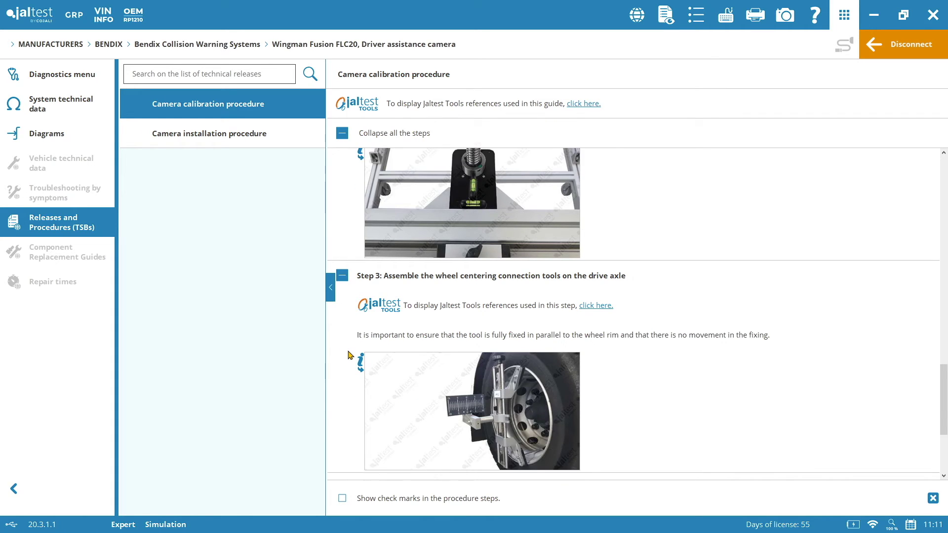
{"action": "scroll", "coordinate": [349, 355], "scroll_direction": "down", "scroll_amount": 2}
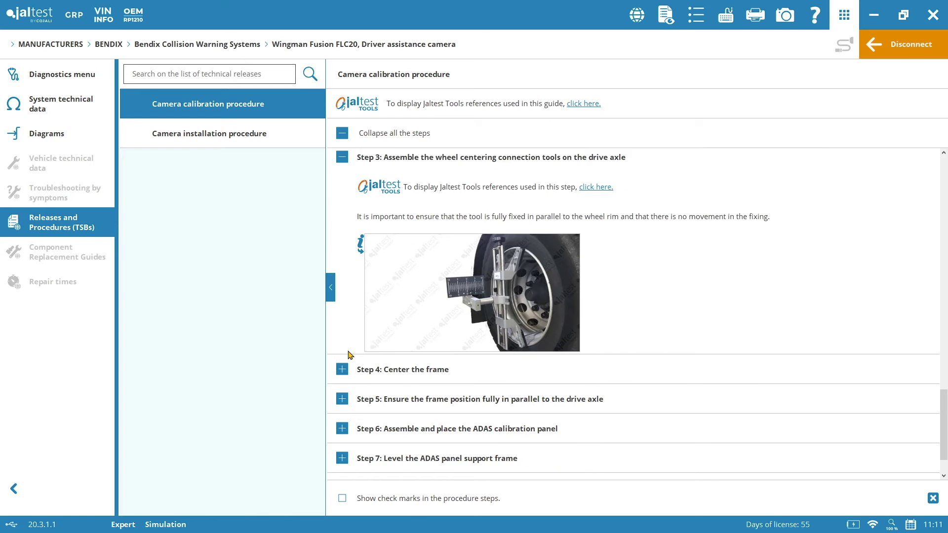
Expand Steps 4–6 (frame centering, alignment, calibration panel) and Step 8 Calibration process
{"action": "left_click", "coordinate": [342, 339]}
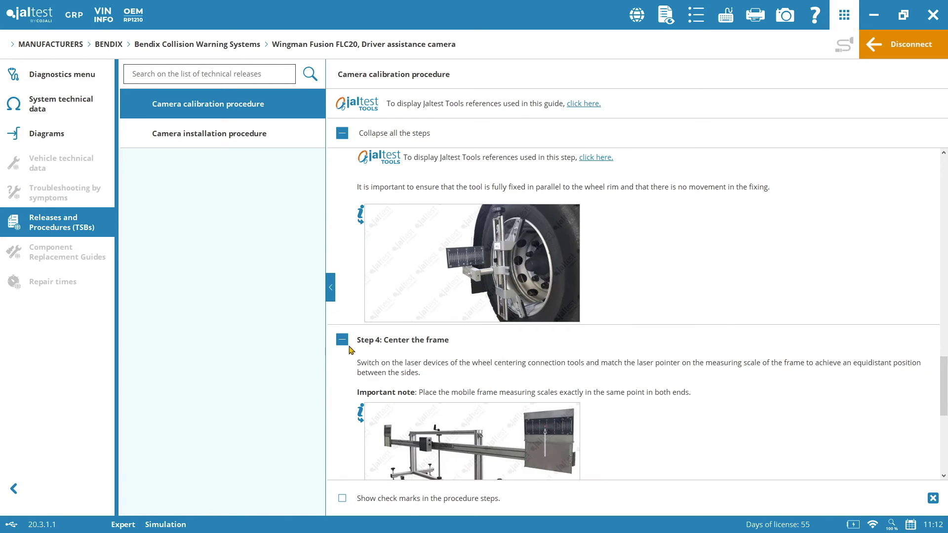
{"action": "scroll", "coordinate": [353, 352], "scroll_direction": "down", "scroll_amount": 3}
{"action": "scroll", "coordinate": [354, 355], "scroll_direction": "down", "scroll_amount": 3}
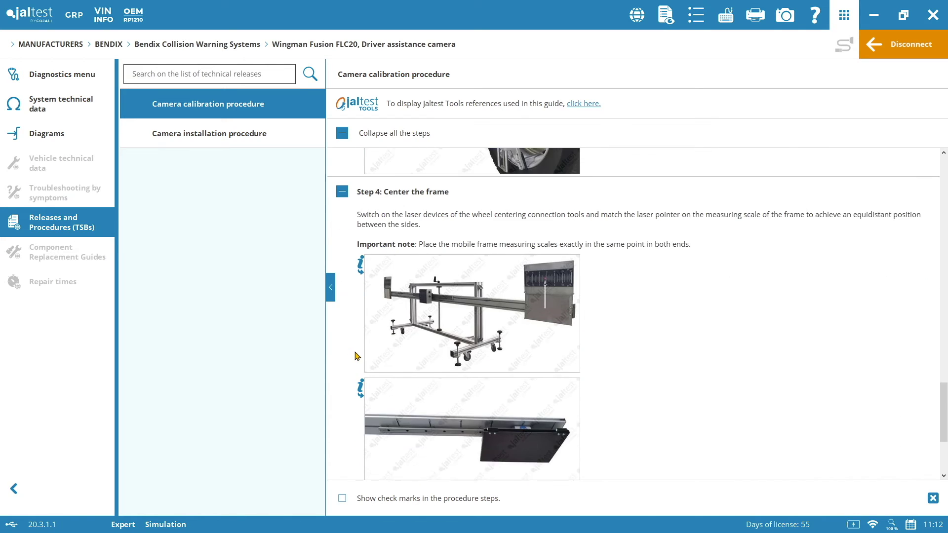
{"action": "scroll", "coordinate": [357, 355], "scroll_direction": "down", "scroll_amount": 3}
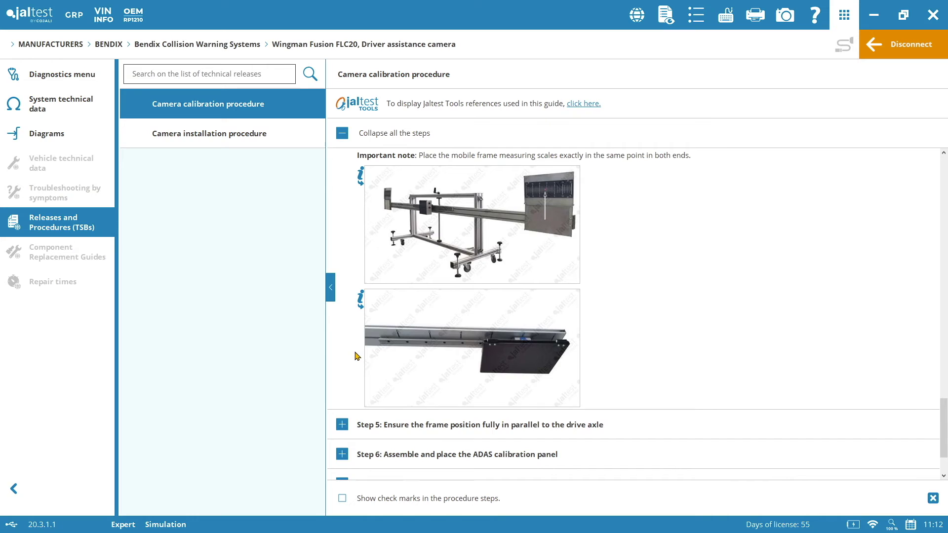
{"action": "scroll", "coordinate": [357, 356], "scroll_direction": "down", "scroll_amount": 1}
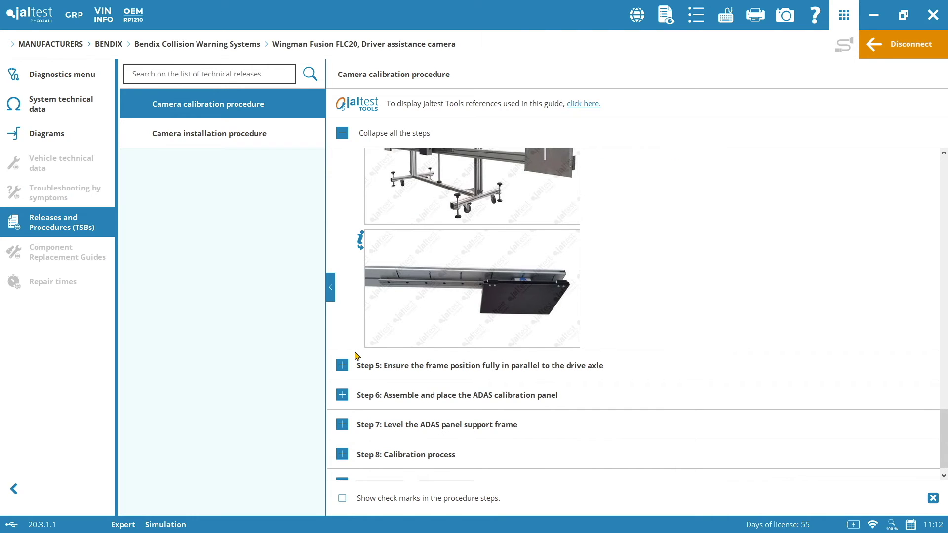
{"action": "scroll", "coordinate": [355, 356], "scroll_direction": "down", "scroll_amount": 1}
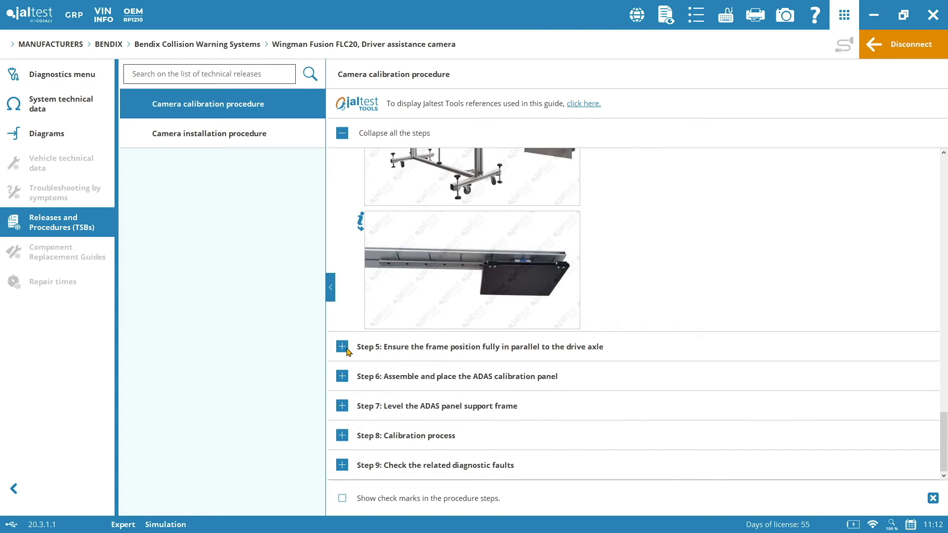
{"action": "left_click", "coordinate": [347, 349]}
{"action": "scroll", "coordinate": [353, 358], "scroll_direction": "down", "scroll_amount": 3}
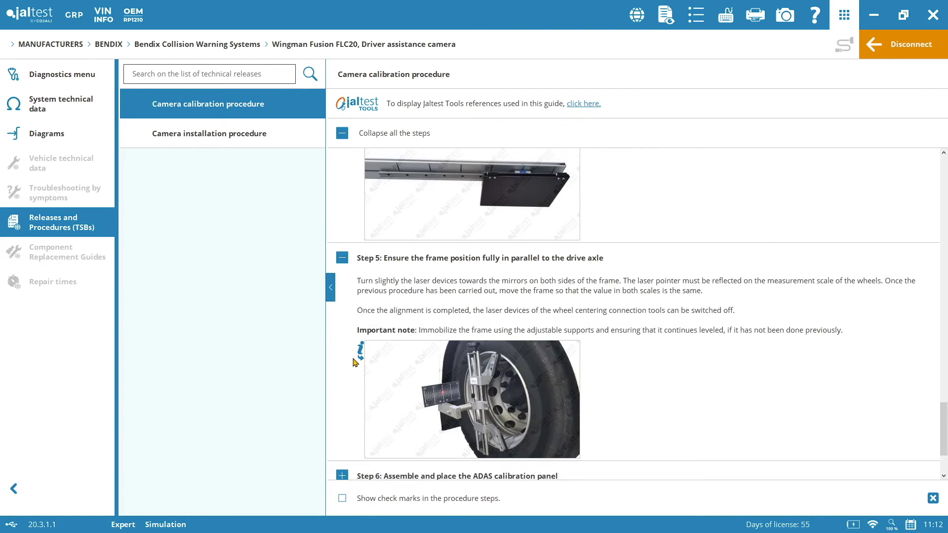
{"action": "scroll", "coordinate": [353, 361], "scroll_direction": "down", "scroll_amount": 1}
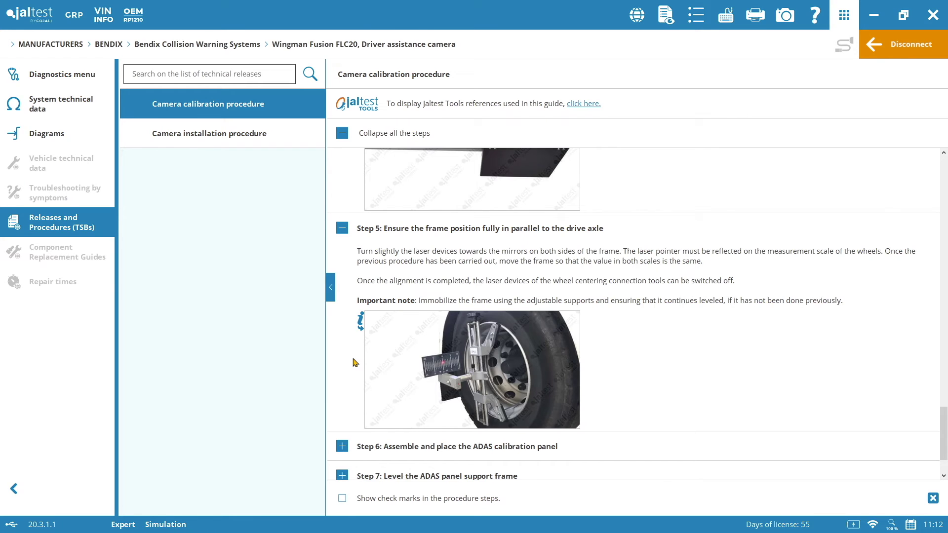
{"action": "scroll", "coordinate": [353, 362], "scroll_direction": "down", "scroll_amount": 2}
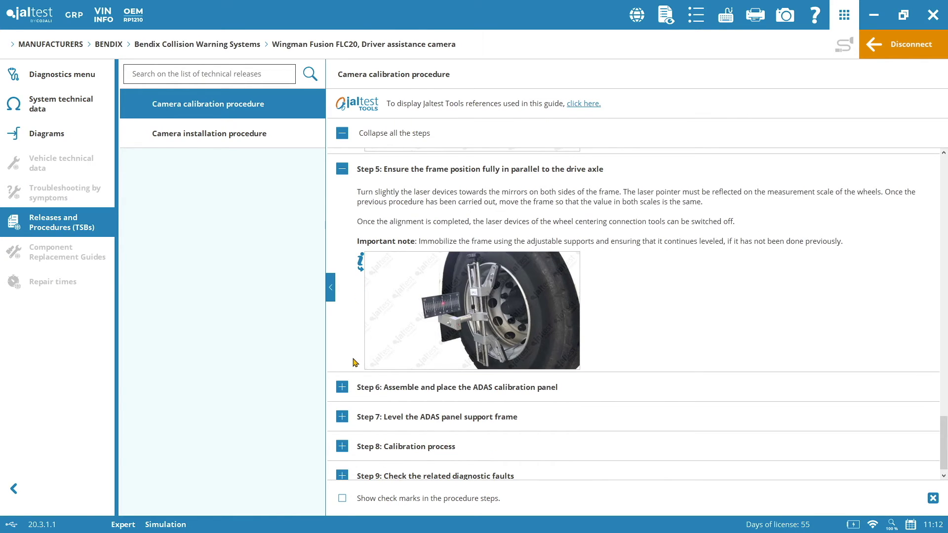
{"action": "scroll", "coordinate": [353, 362], "scroll_direction": "down", "scroll_amount": 1}
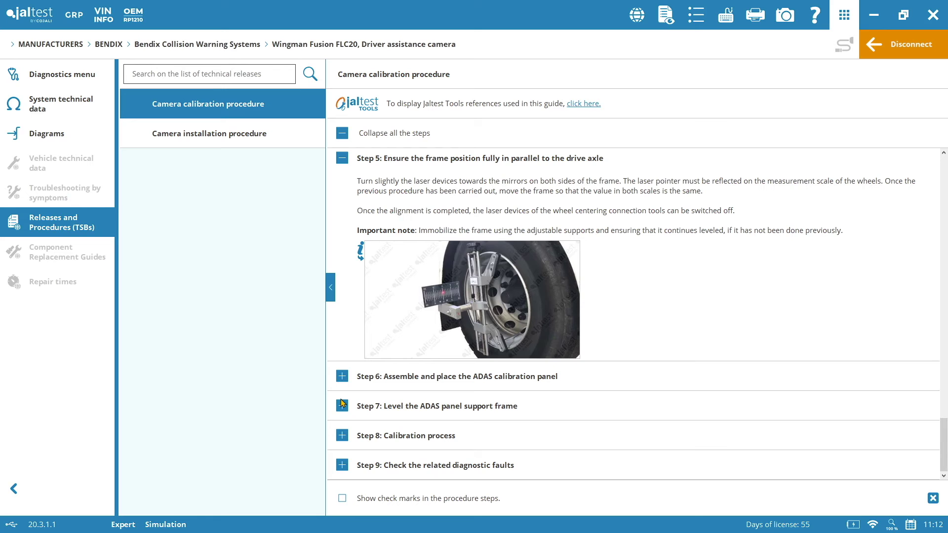
{"action": "left_click", "coordinate": [342, 378]}
{"action": "scroll", "coordinate": [342, 384], "scroll_direction": "down", "scroll_amount": 3}
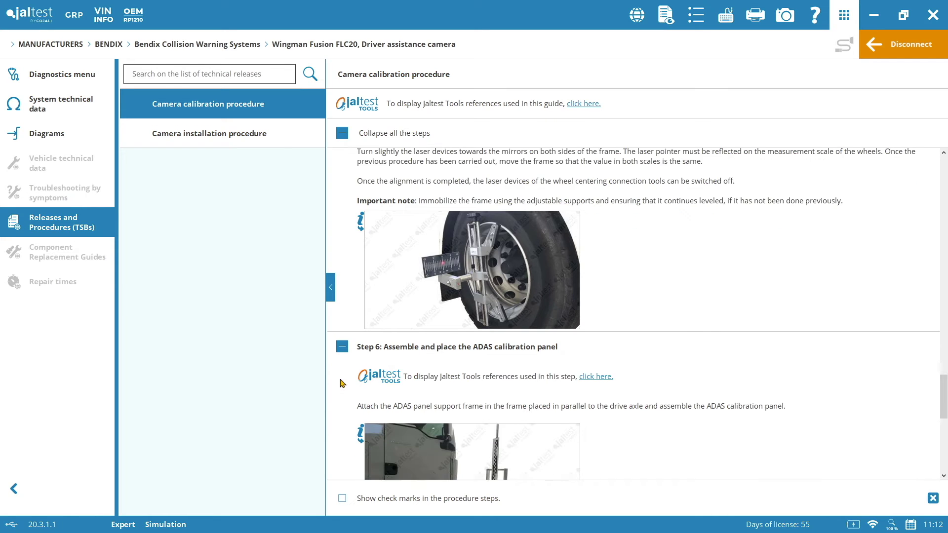
{"action": "scroll", "coordinate": [342, 383], "scroll_direction": "down", "scroll_amount": 3}
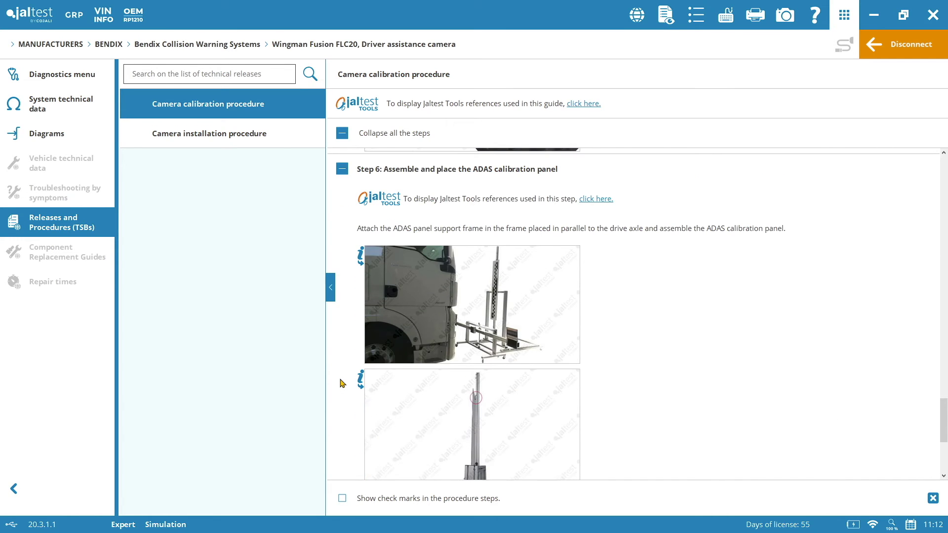
{"action": "scroll", "coordinate": [342, 384], "scroll_direction": "down", "scroll_amount": 3}
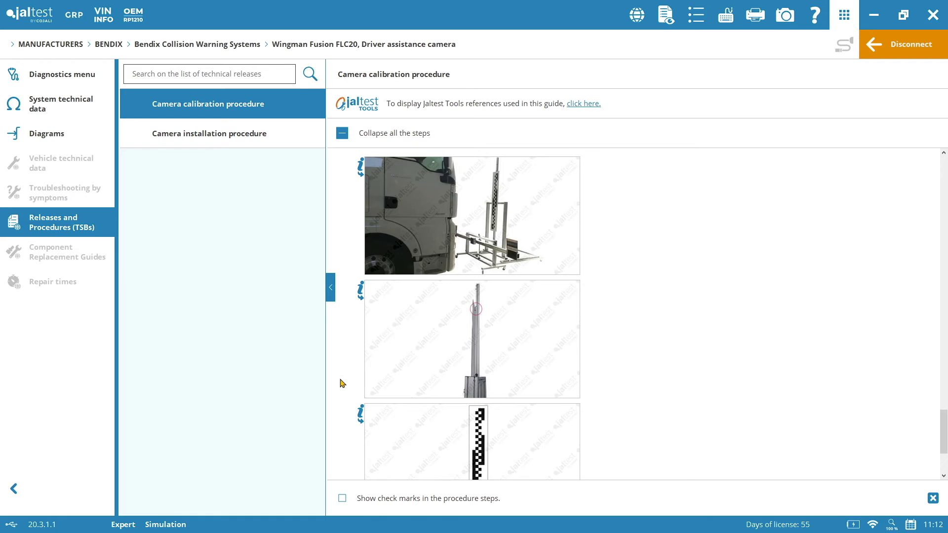
{"action": "scroll", "coordinate": [342, 383], "scroll_direction": "down", "scroll_amount": 3}
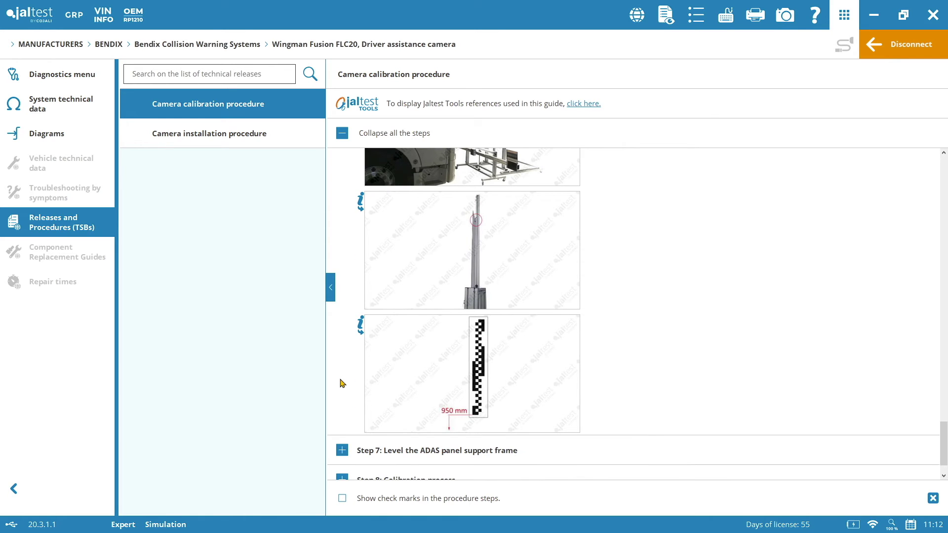
{"action": "scroll", "coordinate": [341, 383], "scroll_direction": "down", "scroll_amount": 2}
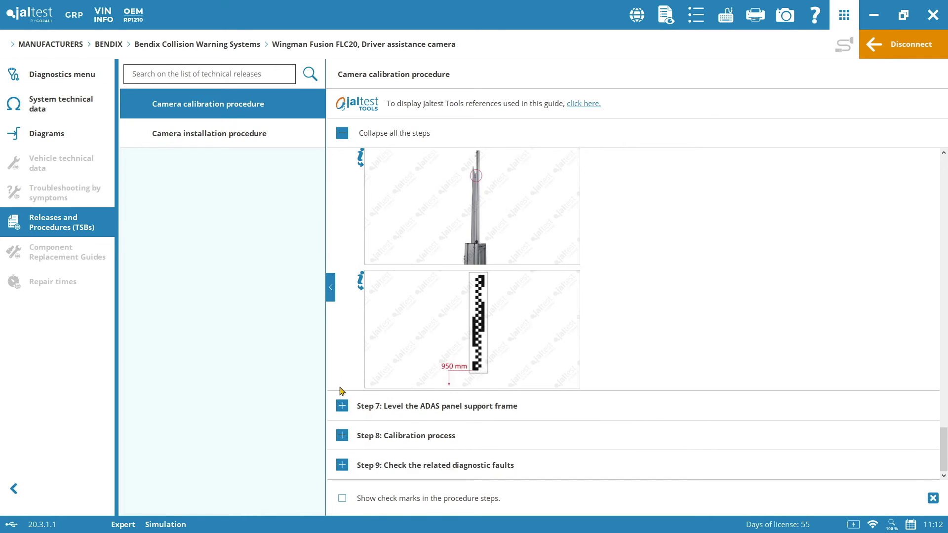
{"action": "left_click", "coordinate": [342, 435]}
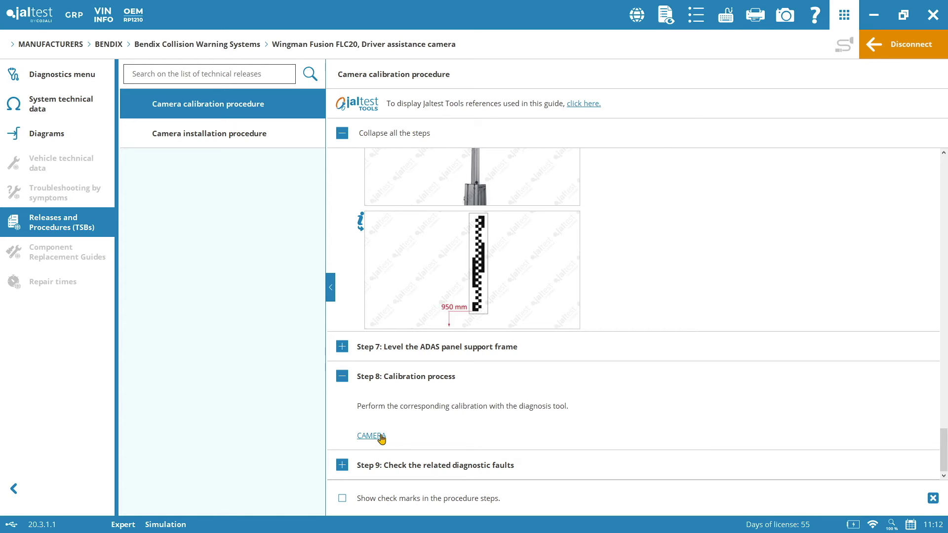
Launch the CAMERA calibration from Step 8 and accept the Expert Mode terms
{"action": "left_click", "coordinate": [381, 438]}
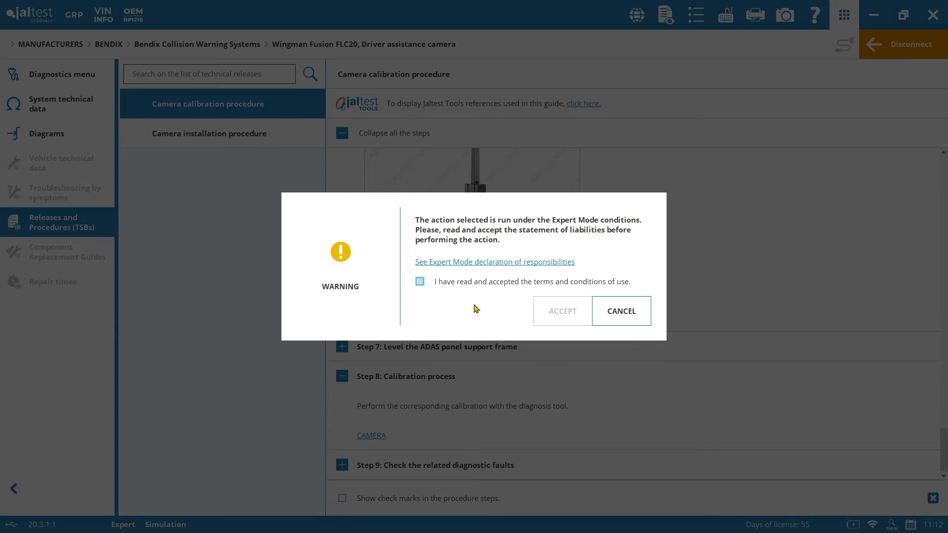
{"action": "left_click", "coordinate": [420, 281]}
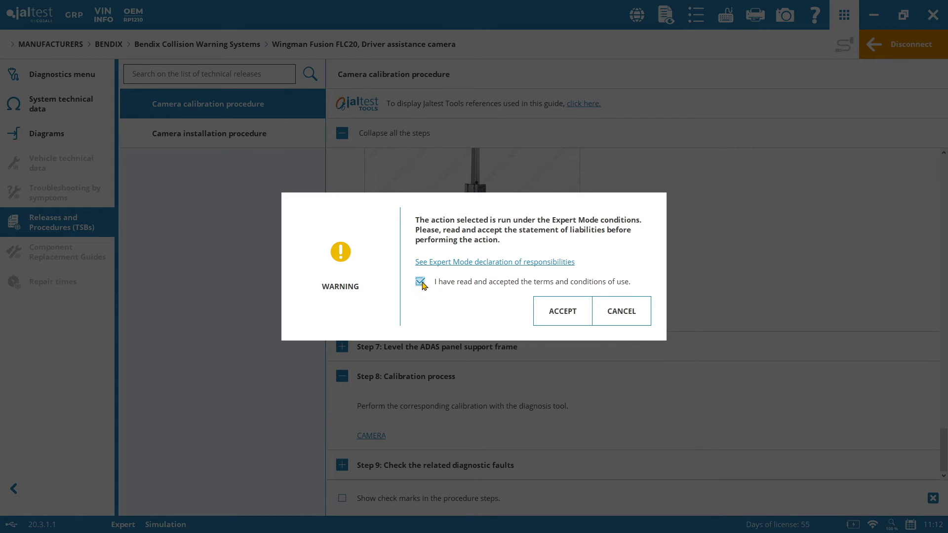
{"action": "left_click", "coordinate": [554, 311]}
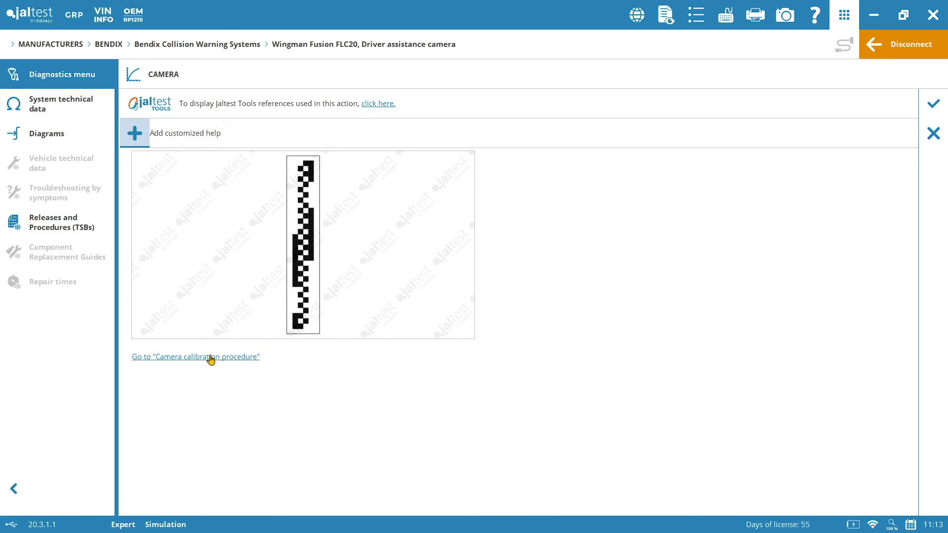
Start the CAMERA calibration and confirm the initial conditions are met
{"action": "left_click", "coordinate": [938, 112]}
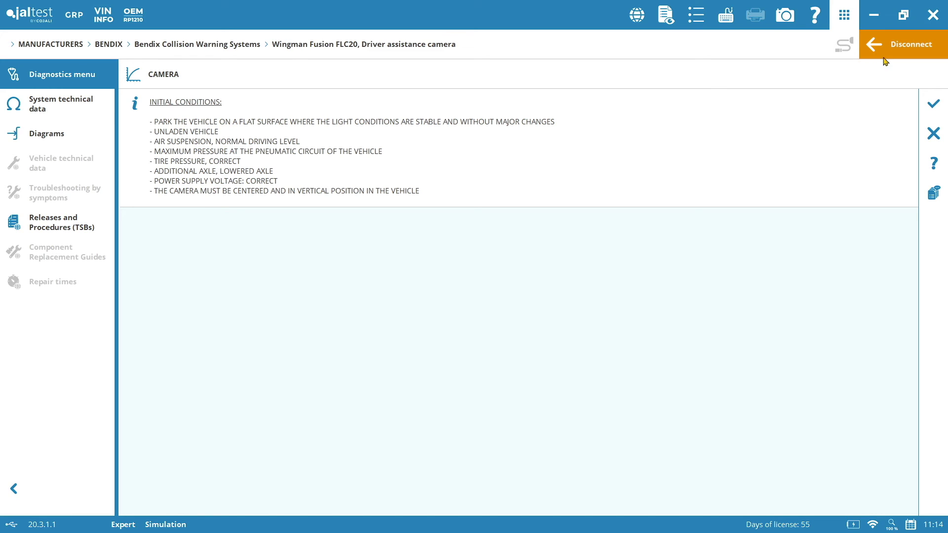
{"action": "left_click", "coordinate": [933, 104]}
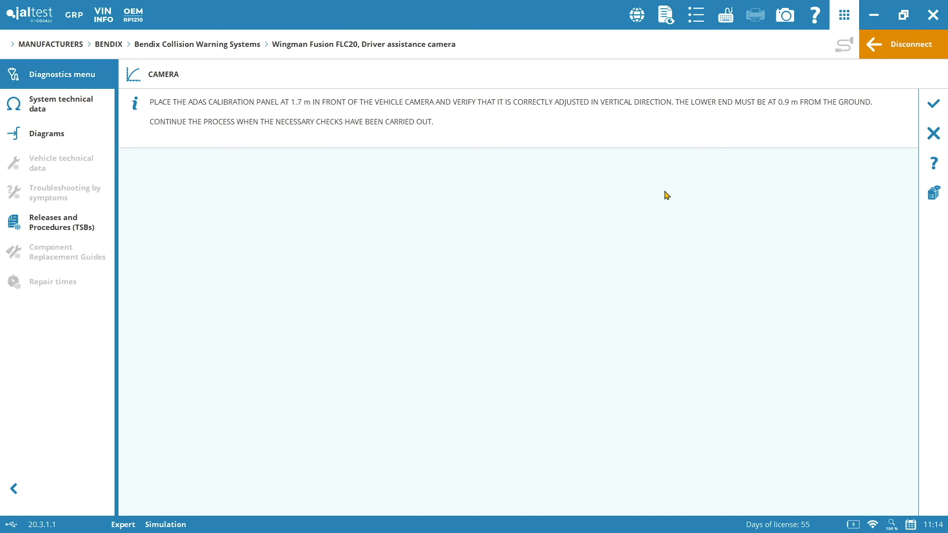
Confirm the ADAS panel placed at 1.7 m, then at 2.7 m
{"action": "left_click", "coordinate": [934, 104]}
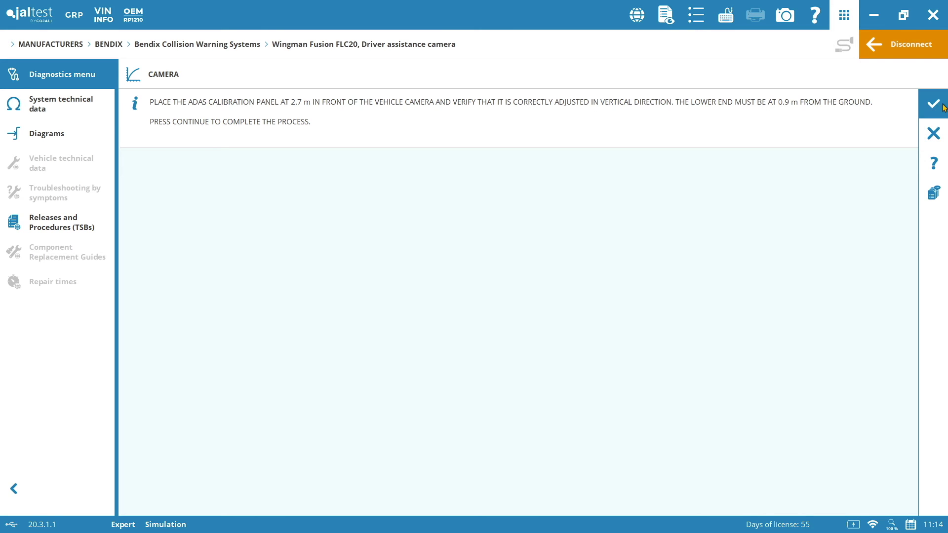
{"action": "left_click", "coordinate": [943, 105]}
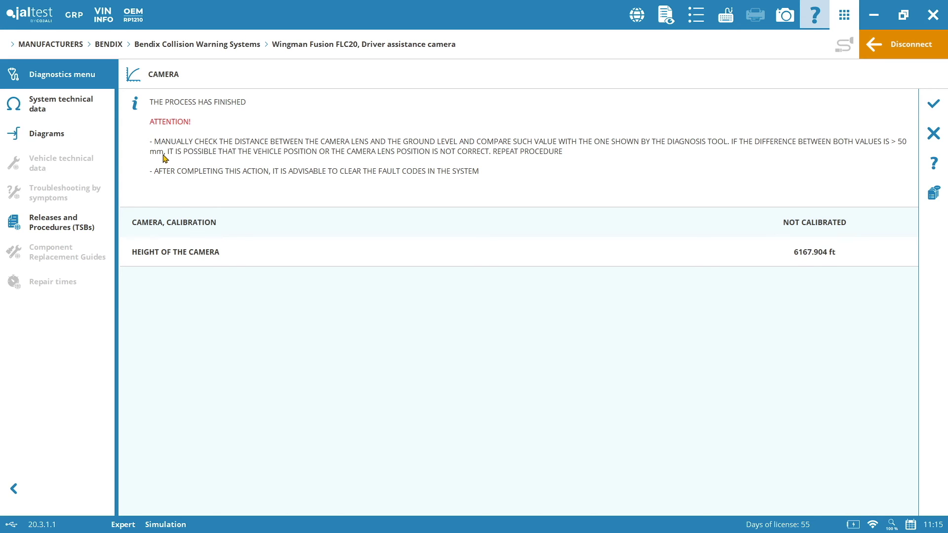
Convert 50 mm to inches (1.9685 in) in Units conversion, then accept the calibration results
{"action": "left_click", "coordinate": [812, 27]}
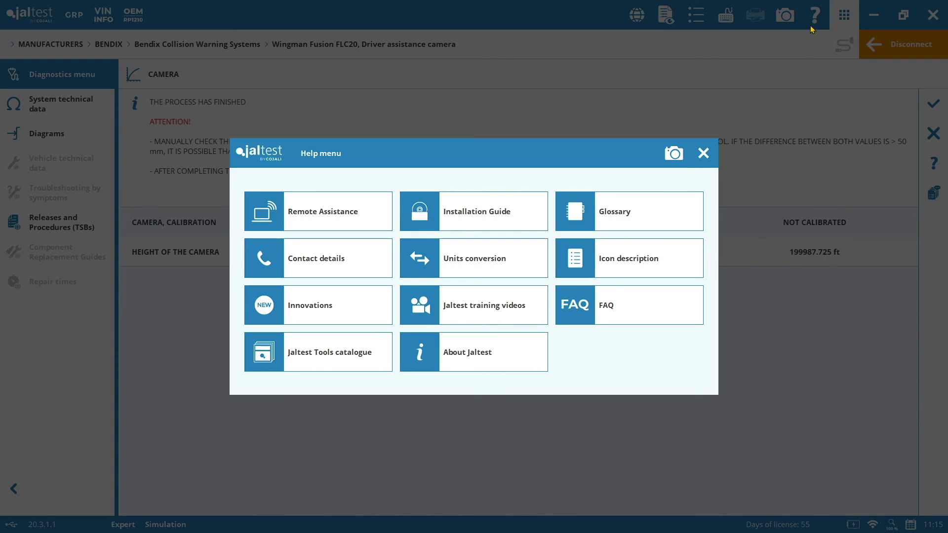
{"action": "left_click", "coordinate": [469, 262]}
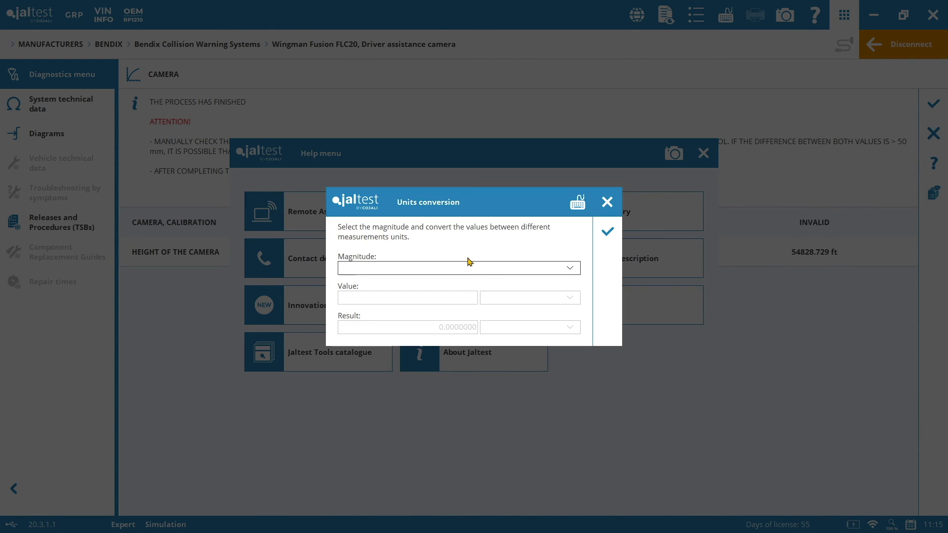
{"action": "left_click", "coordinate": [466, 270]}
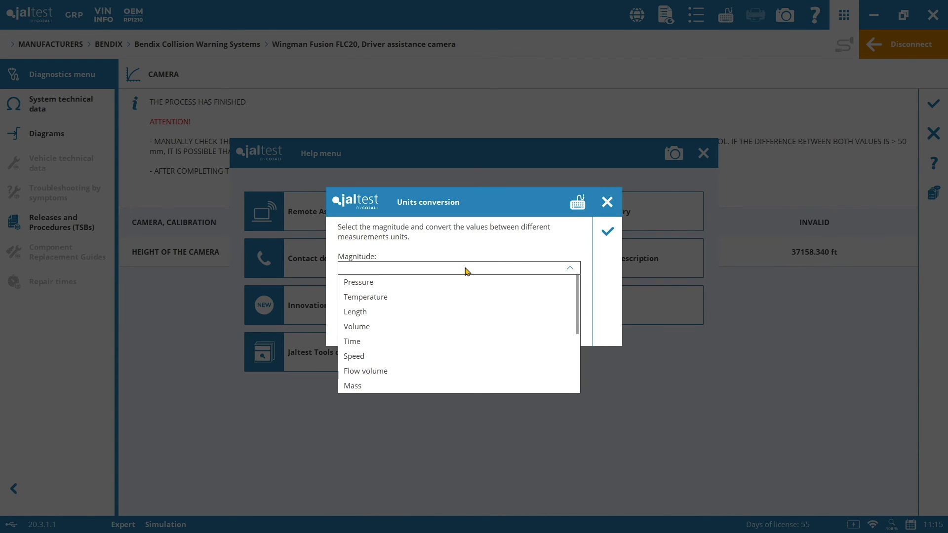
{"action": "left_click", "coordinate": [404, 315]}
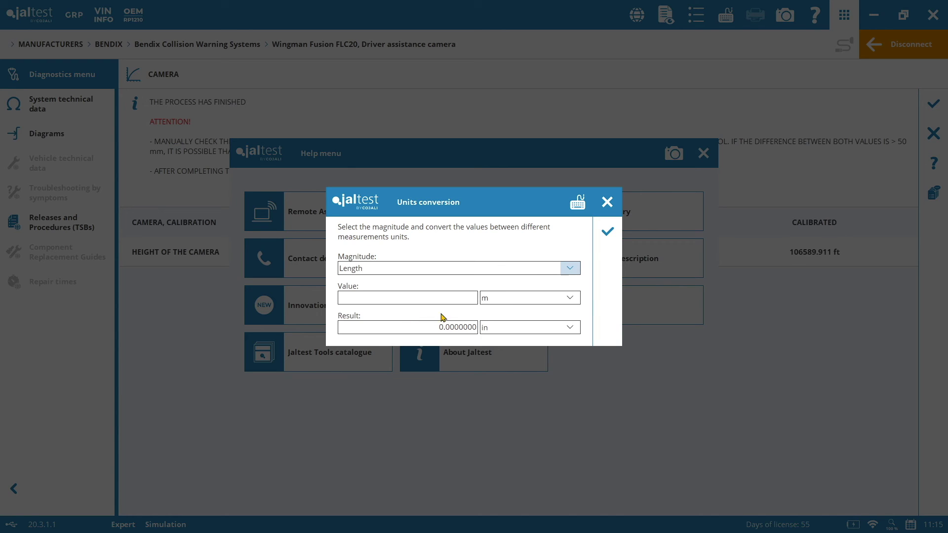
{"action": "left_click", "coordinate": [499, 299]}
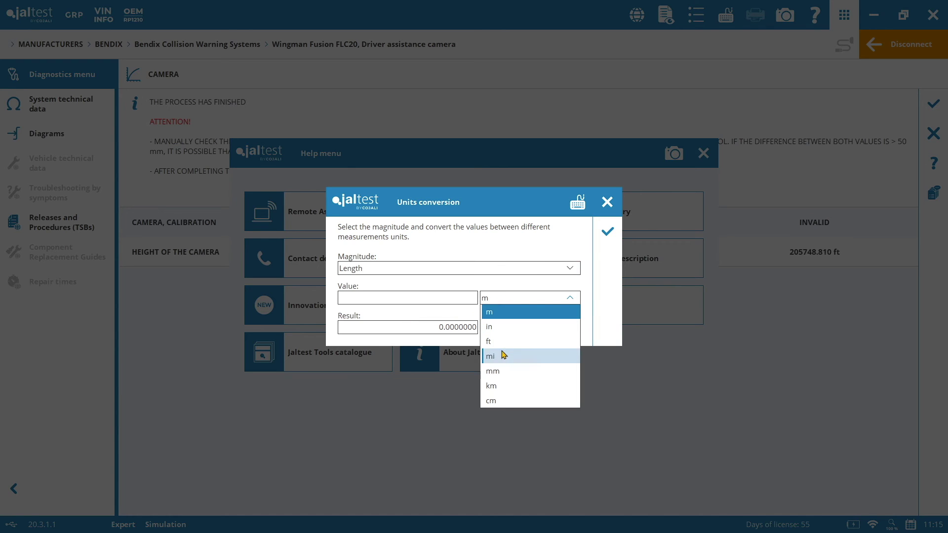
{"action": "left_click", "coordinate": [498, 371]}
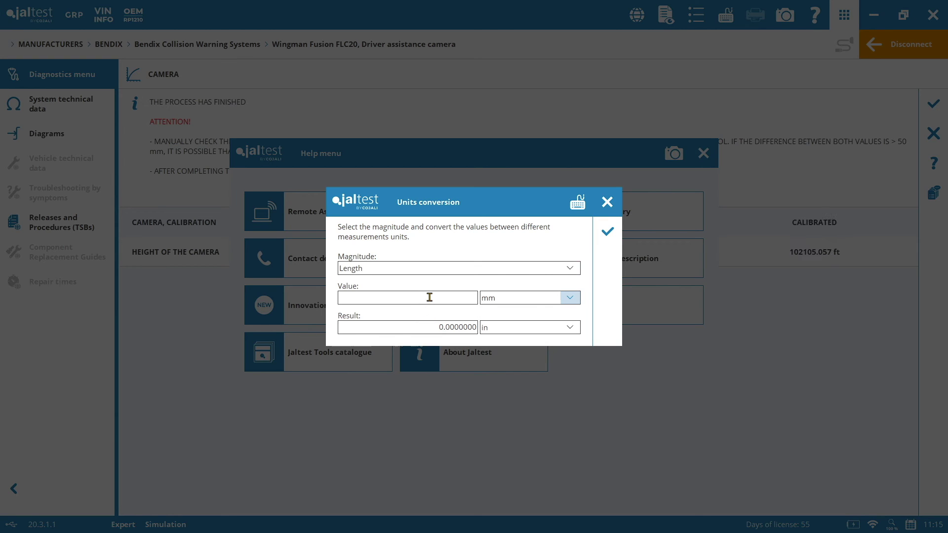
{"action": "type", "text": "50"}
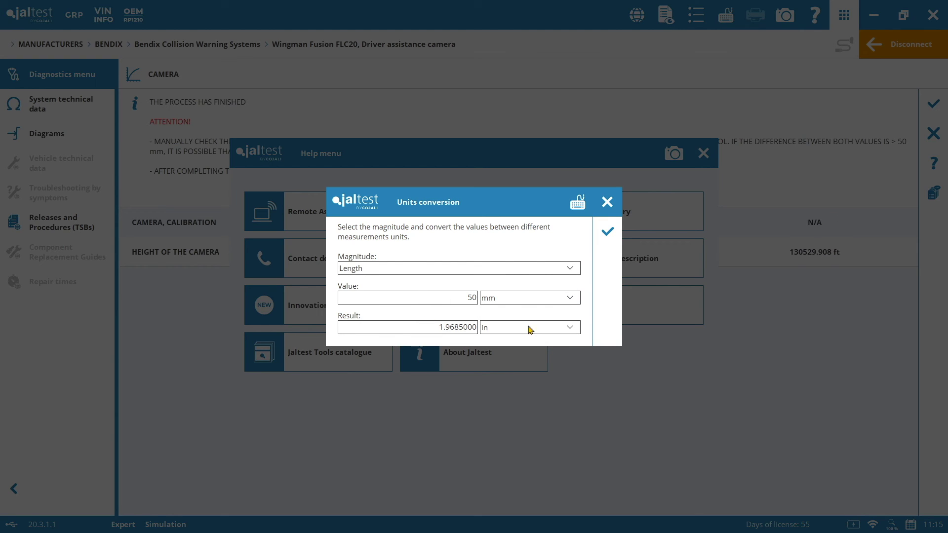
{"action": "left_click", "coordinate": [525, 328]}
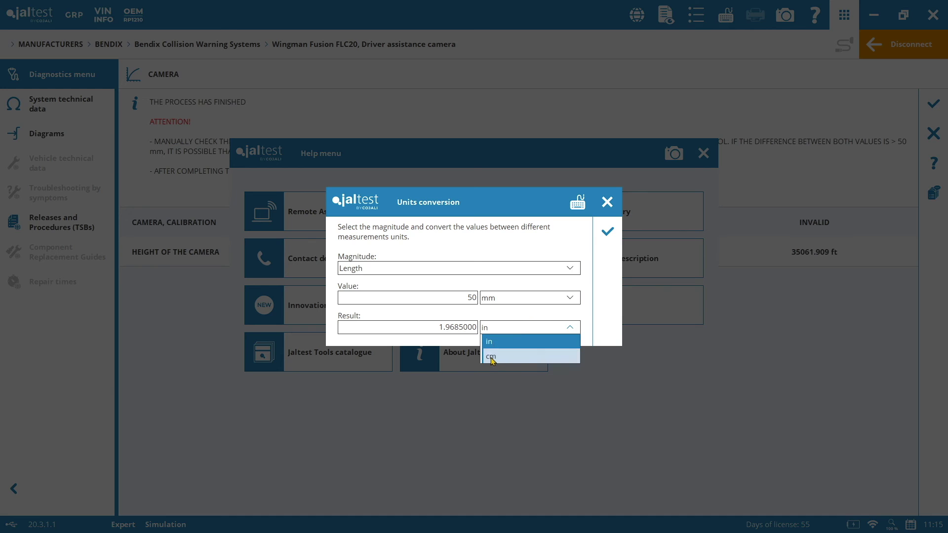
{"action": "left_click", "coordinate": [494, 341]}
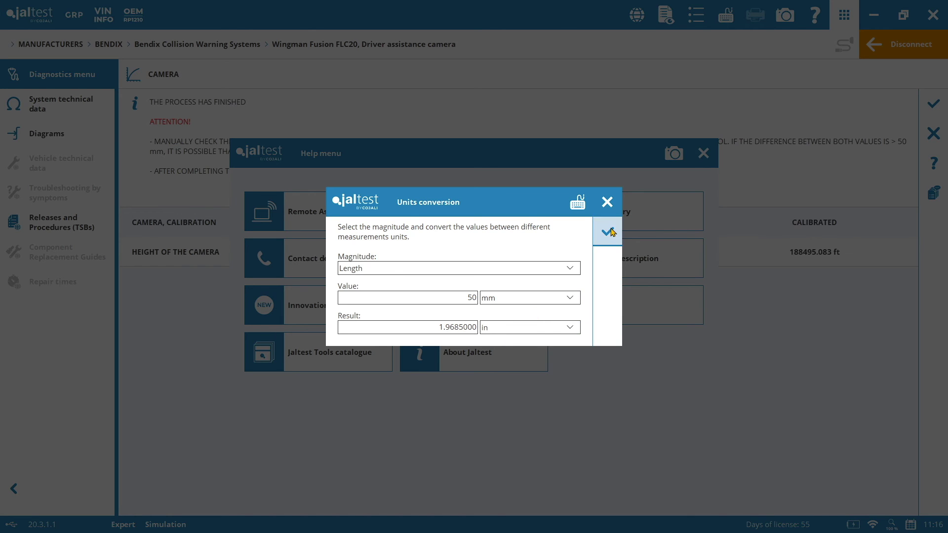
{"action": "left_click", "coordinate": [610, 231]}
{"action": "left_click", "coordinate": [703, 153]}
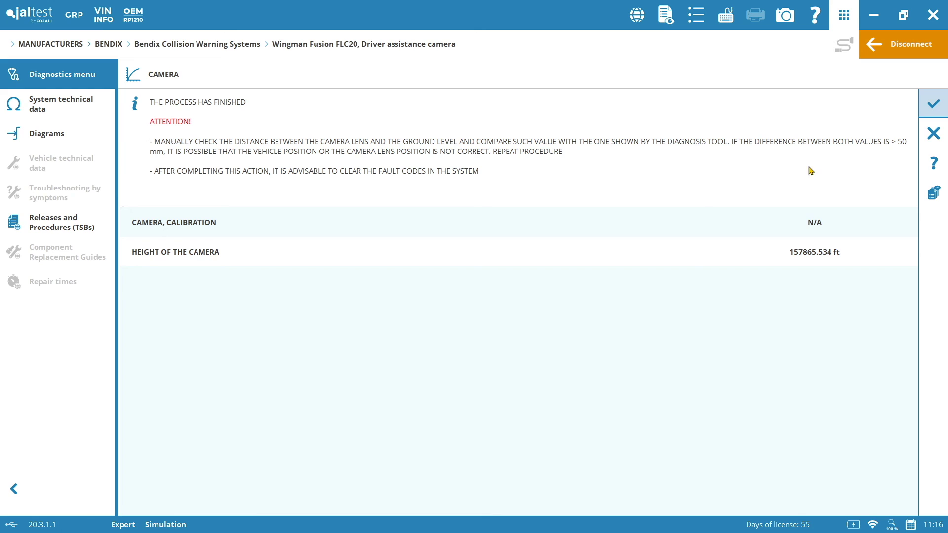
{"action": "left_click", "coordinate": [929, 109]}
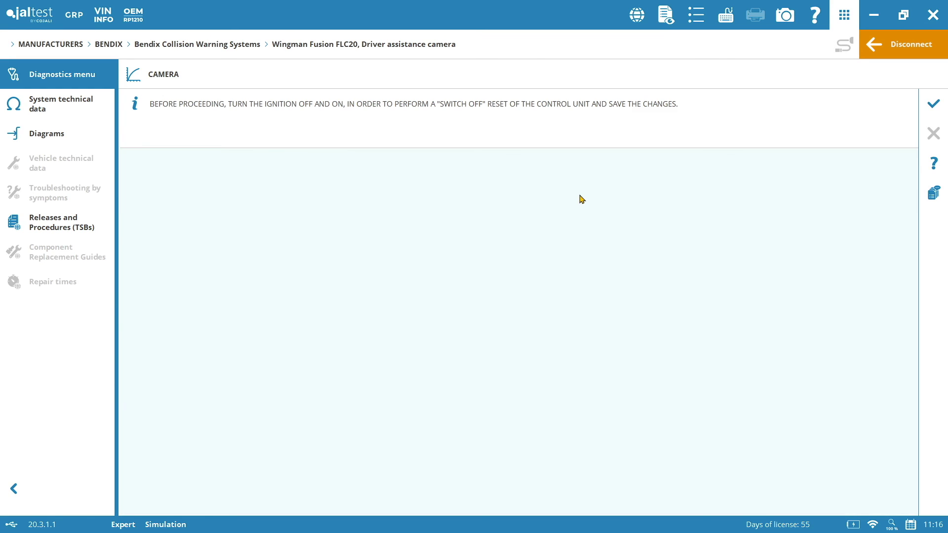
Confirm the ignition cycle and expand Step 9 to reveal the READ FAULT CODES link
{"action": "left_click", "coordinate": [929, 106]}
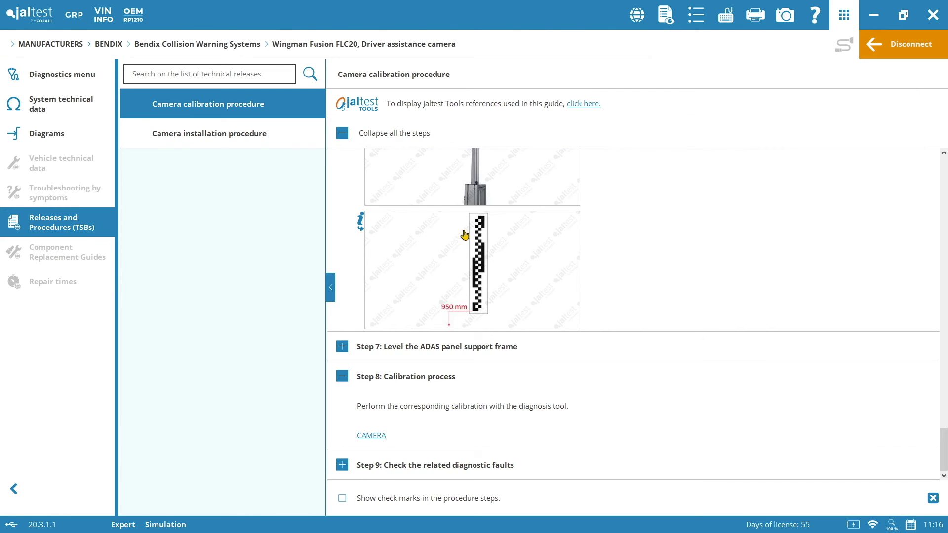
{"action": "left_click", "coordinate": [342, 465]}
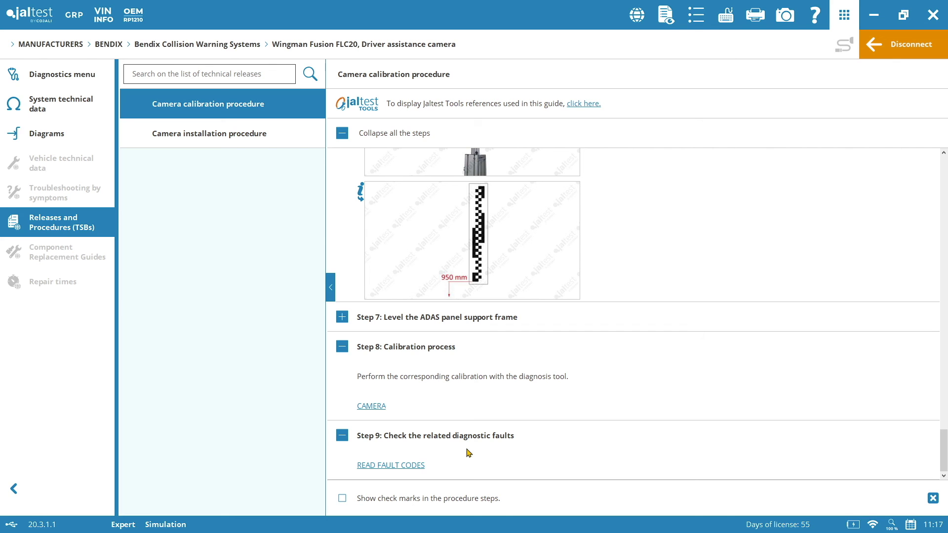
Collapse General information and all camera calibration steps through Step 8, leaving only headings
{"action": "scroll", "coordinate": [455, 363], "scroll_direction": "up", "scroll_amount": 6}
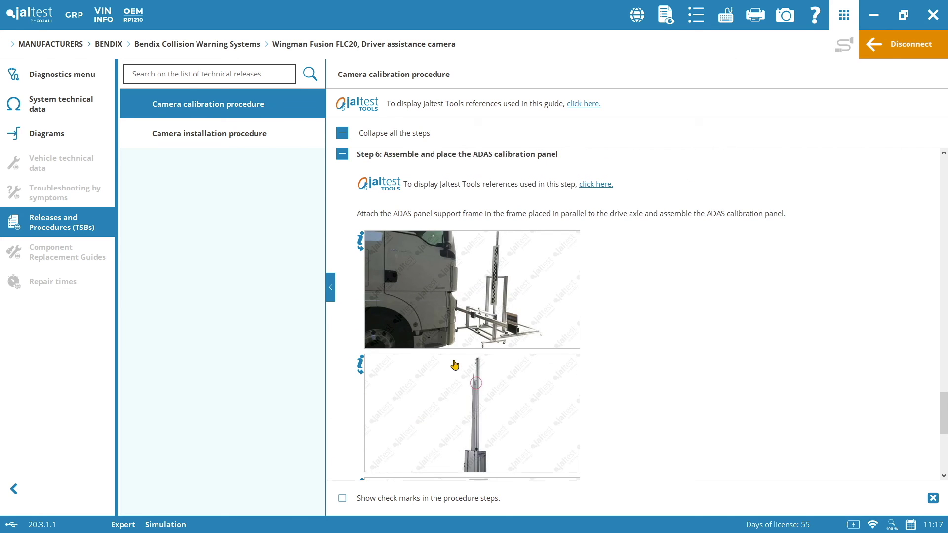
{"action": "scroll", "coordinate": [454, 364], "scroll_direction": "up", "scroll_amount": 4}
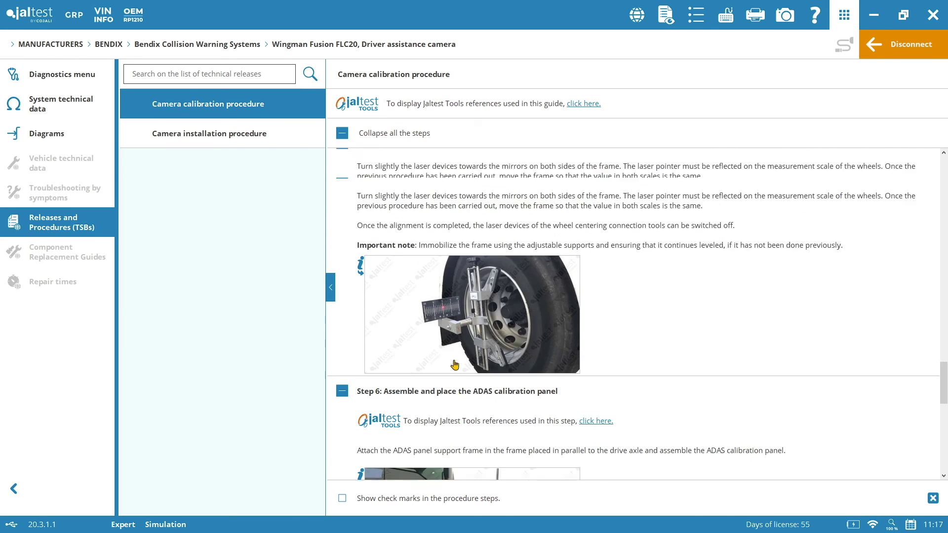
{"action": "scroll", "coordinate": [455, 365], "scroll_direction": "up", "scroll_amount": 12}
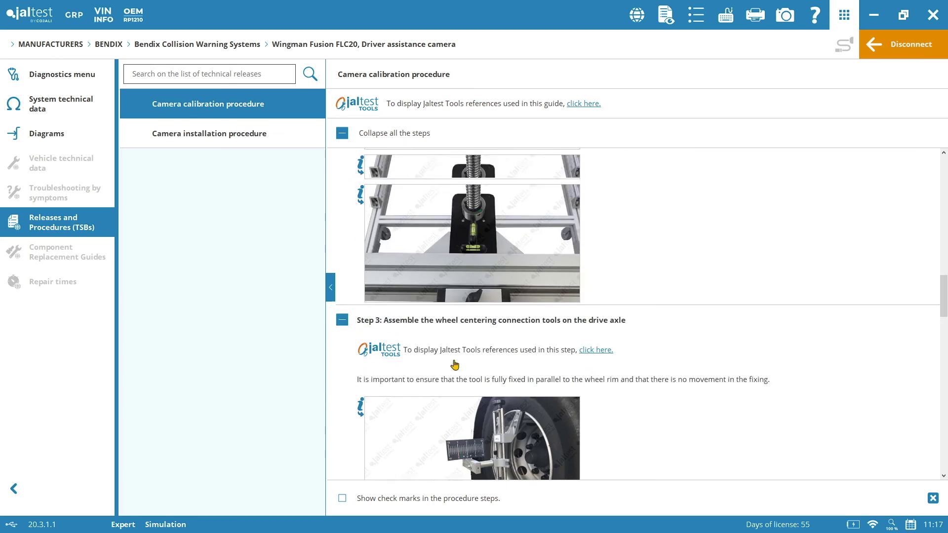
{"action": "scroll", "coordinate": [454, 365], "scroll_direction": "up", "scroll_amount": 15}
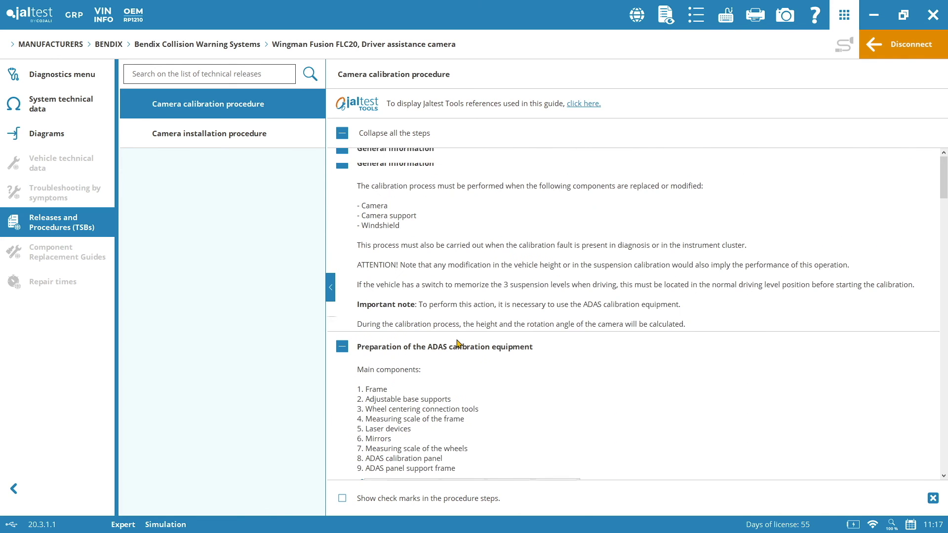
{"action": "left_click", "coordinate": [342, 164]}
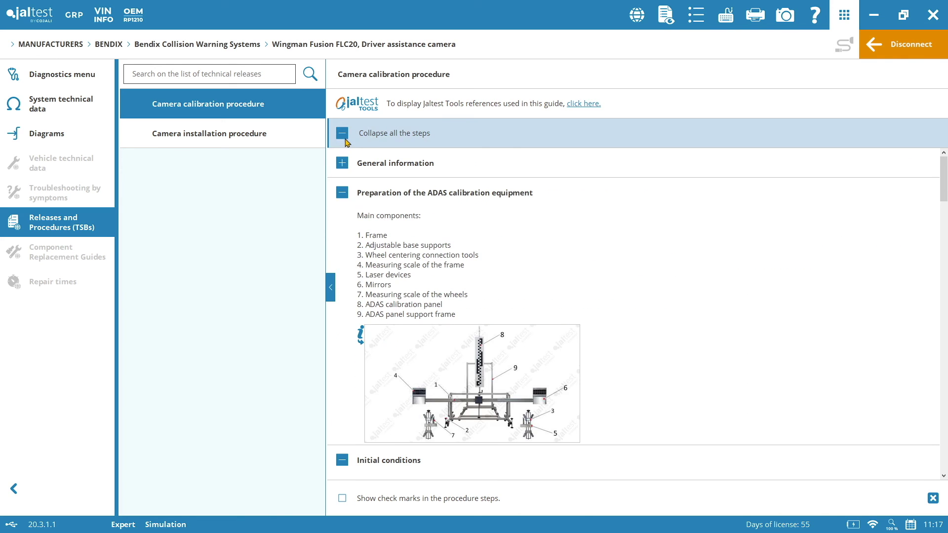
{"action": "left_click", "coordinate": [347, 140]}
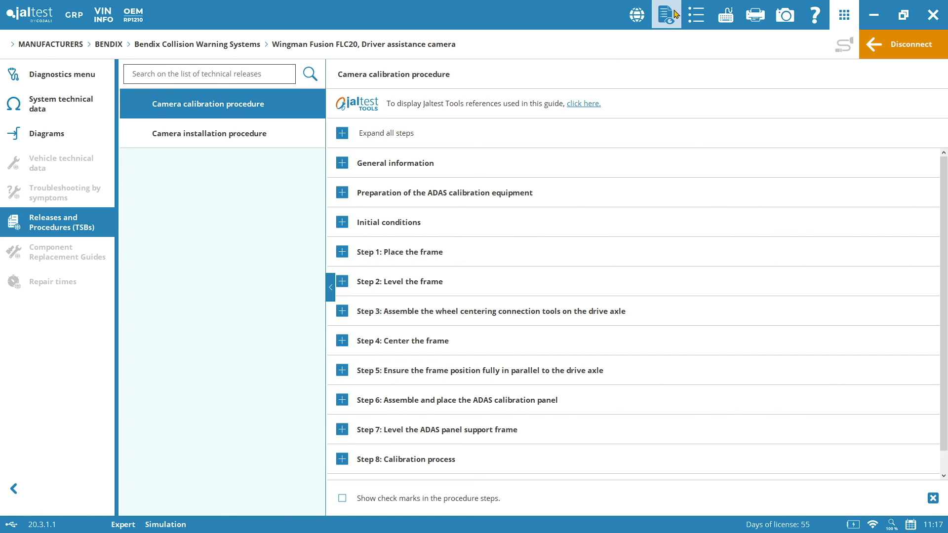
{"action": "left_click", "coordinate": [668, 14]}
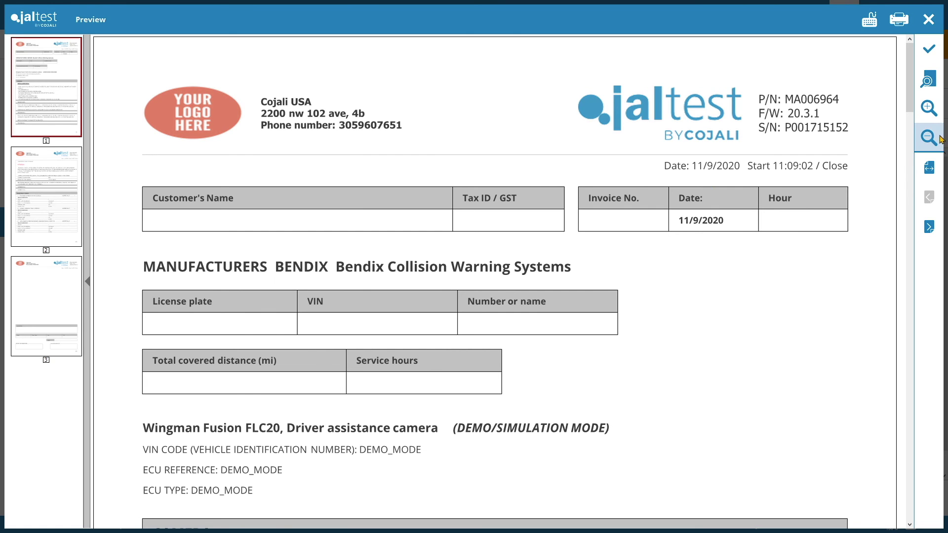
{"action": "left_click", "coordinate": [938, 138]}
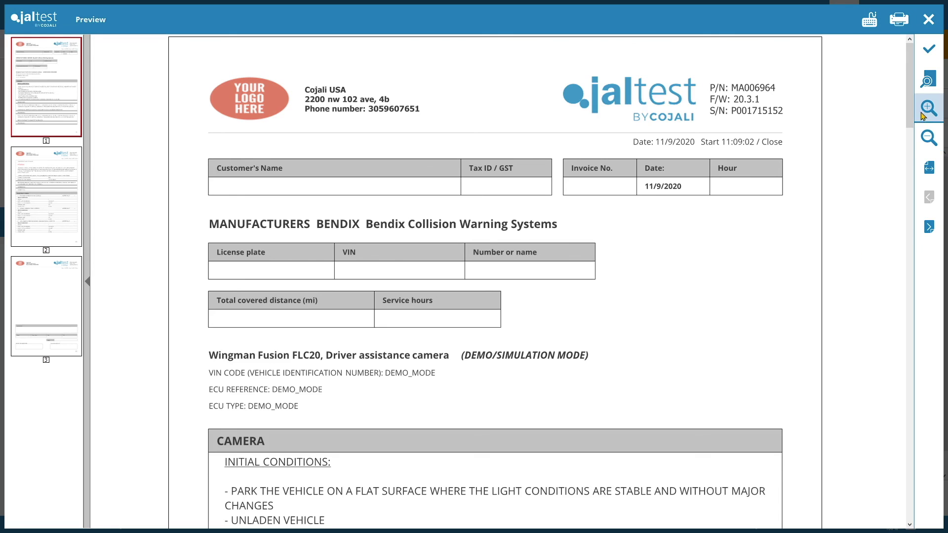
{"action": "left_click_drag", "start_coordinate": [909, 119], "coordinate": [911, 86]}
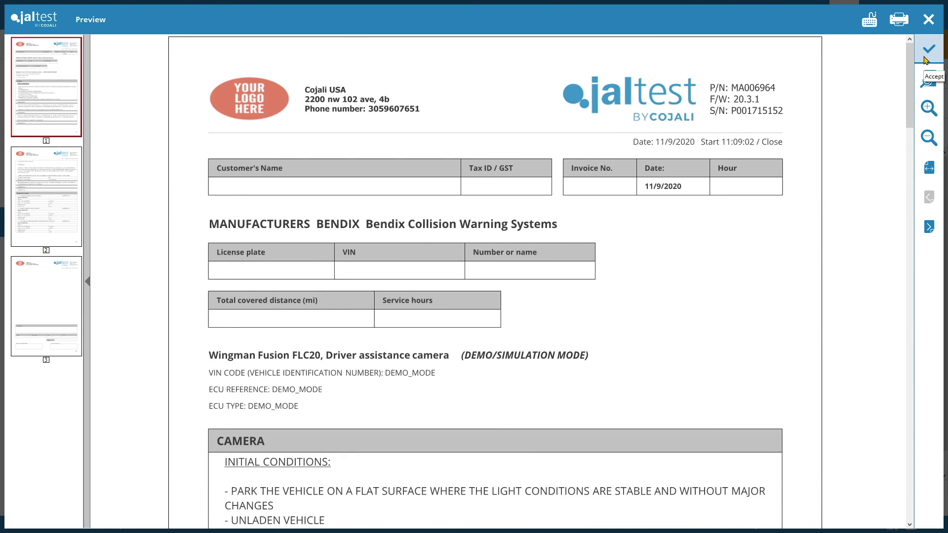
{"action": "left_click", "coordinate": [926, 59]}
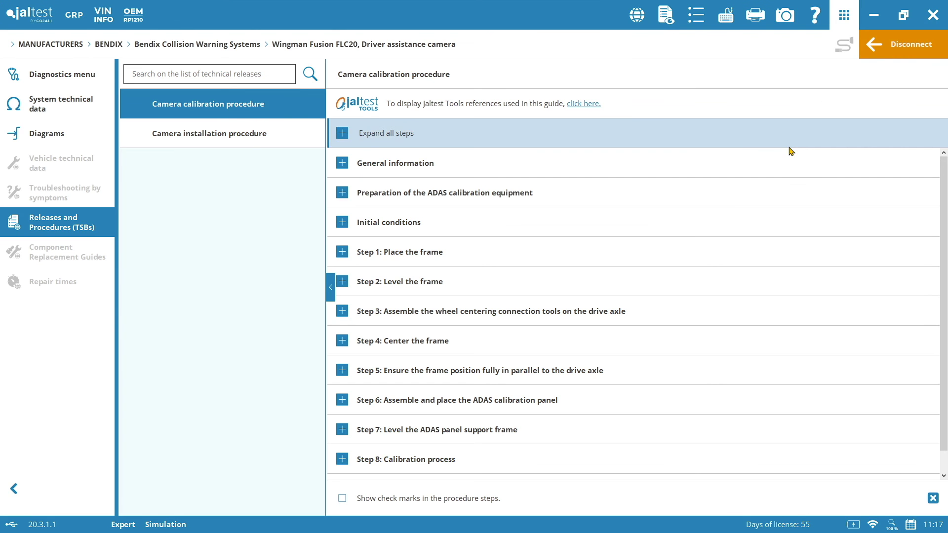